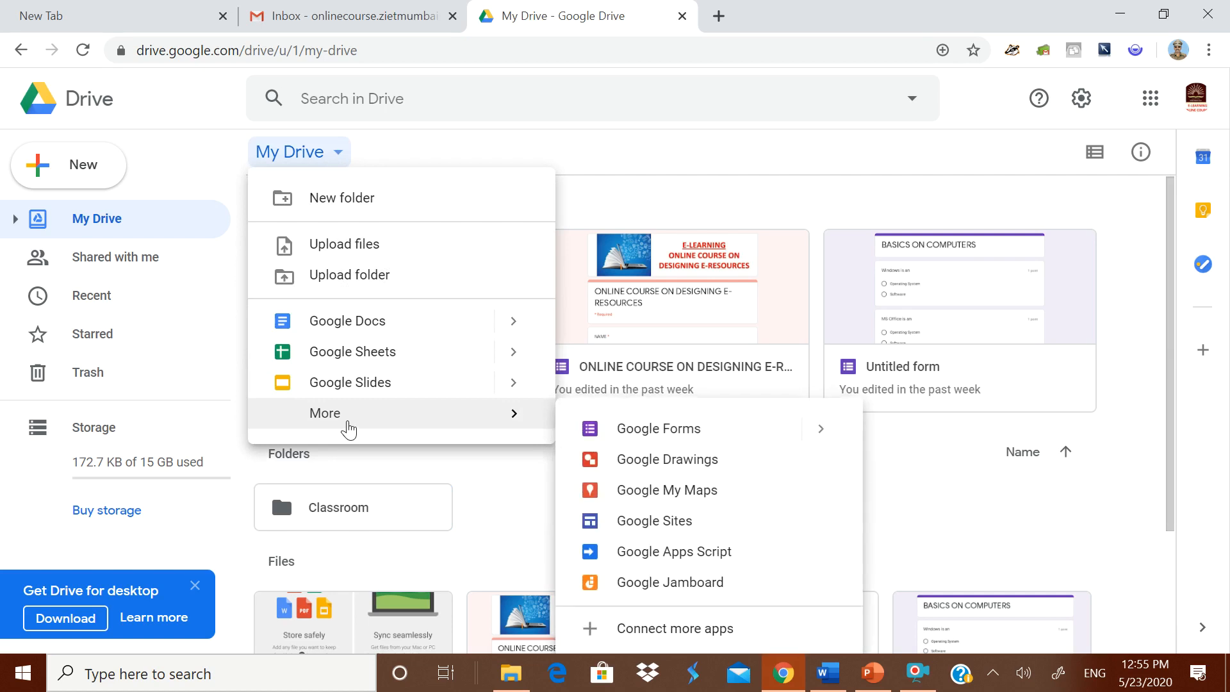
Step: Create a new Google Form, turn it into a quiz, and stop respondents from seeing missed questions
click(653, 431)
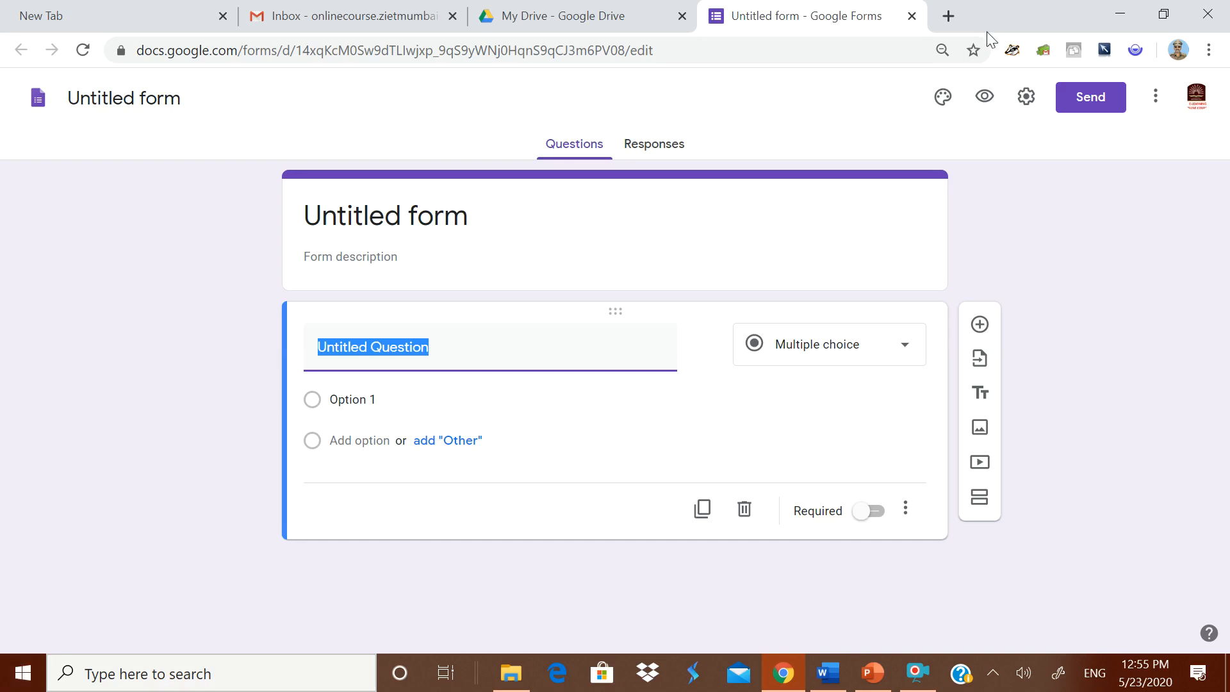
click(1027, 99)
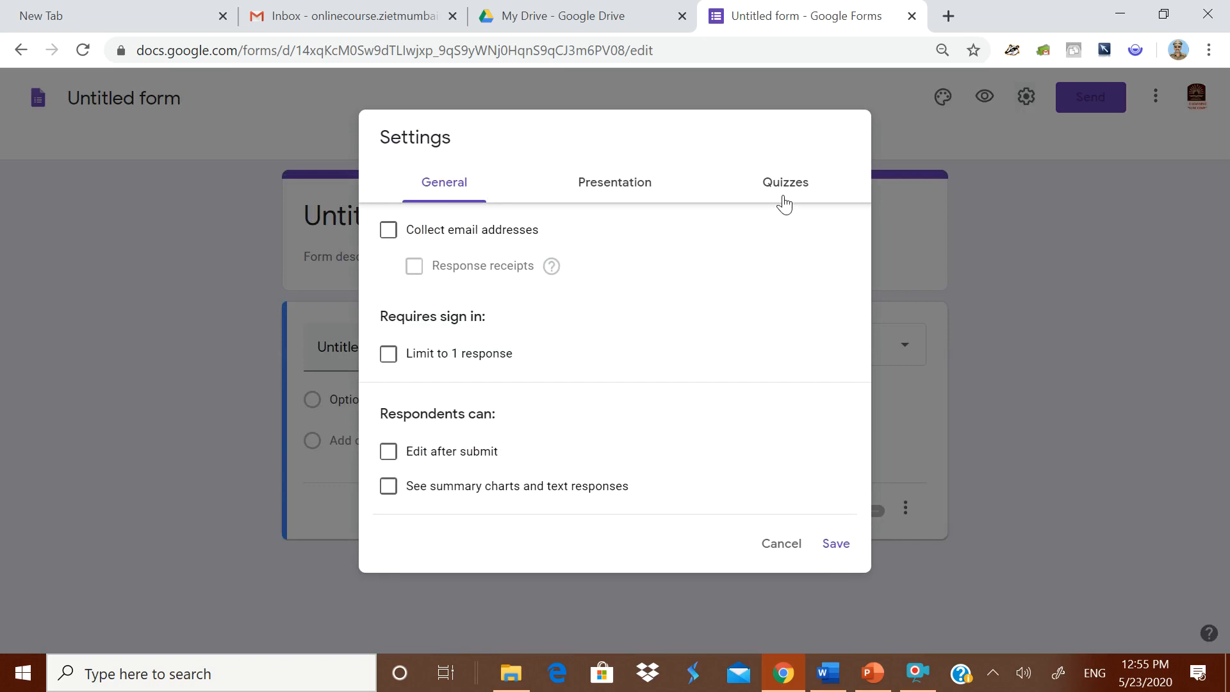
click(784, 202)
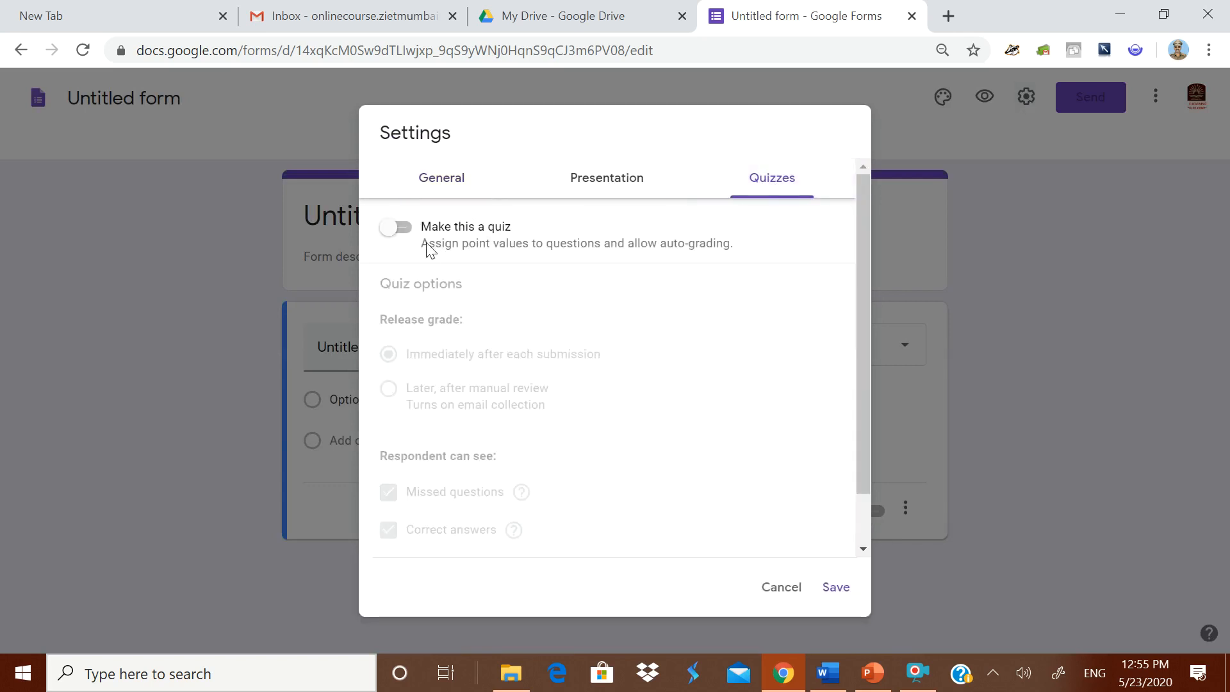
click(413, 228)
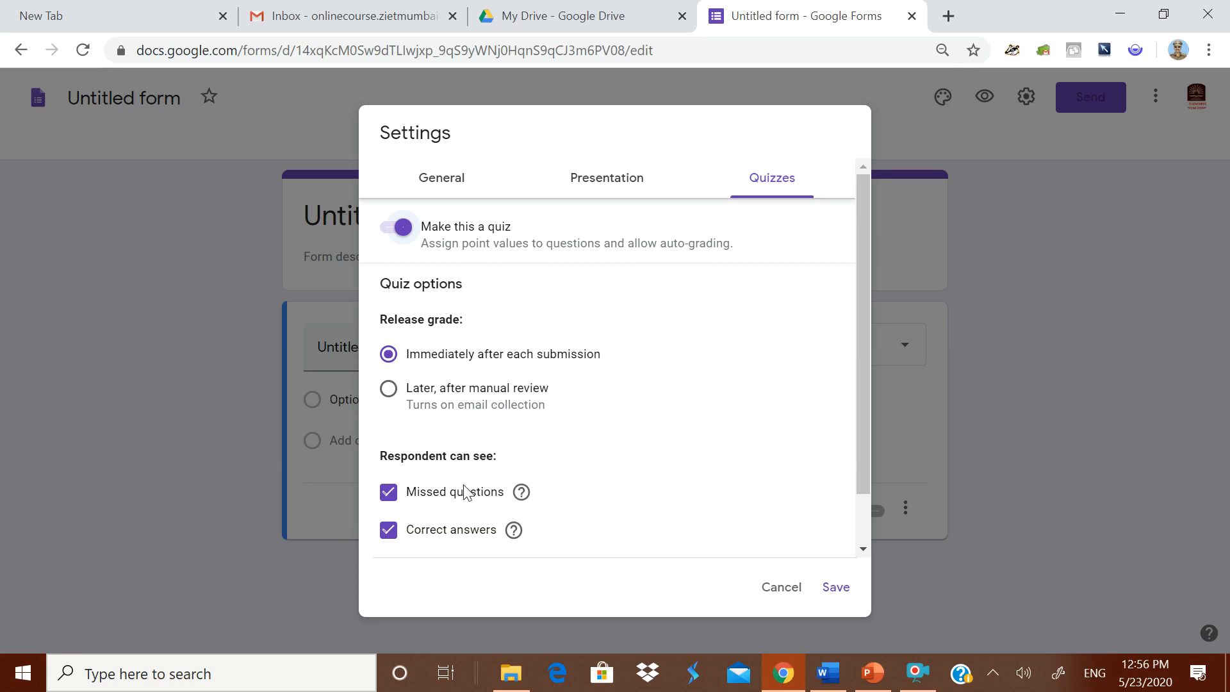
click(389, 494)
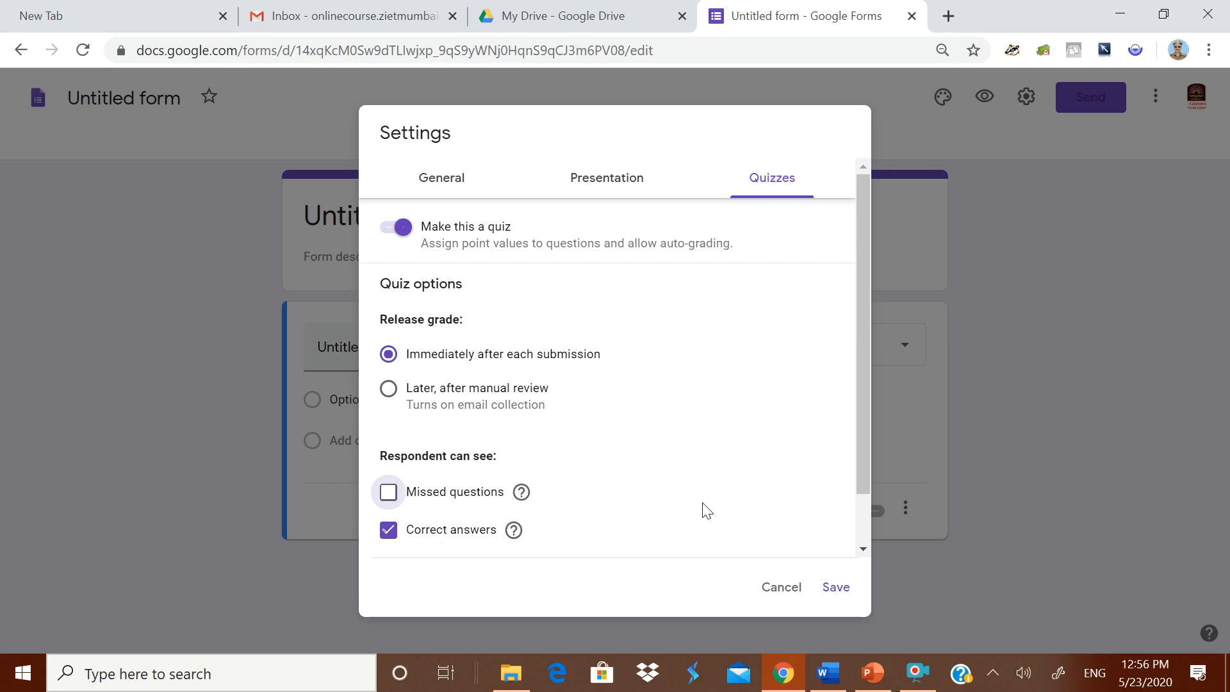
Step: Limit the form to 1 response and let respondents see summary charts and text responses
click(453, 178)
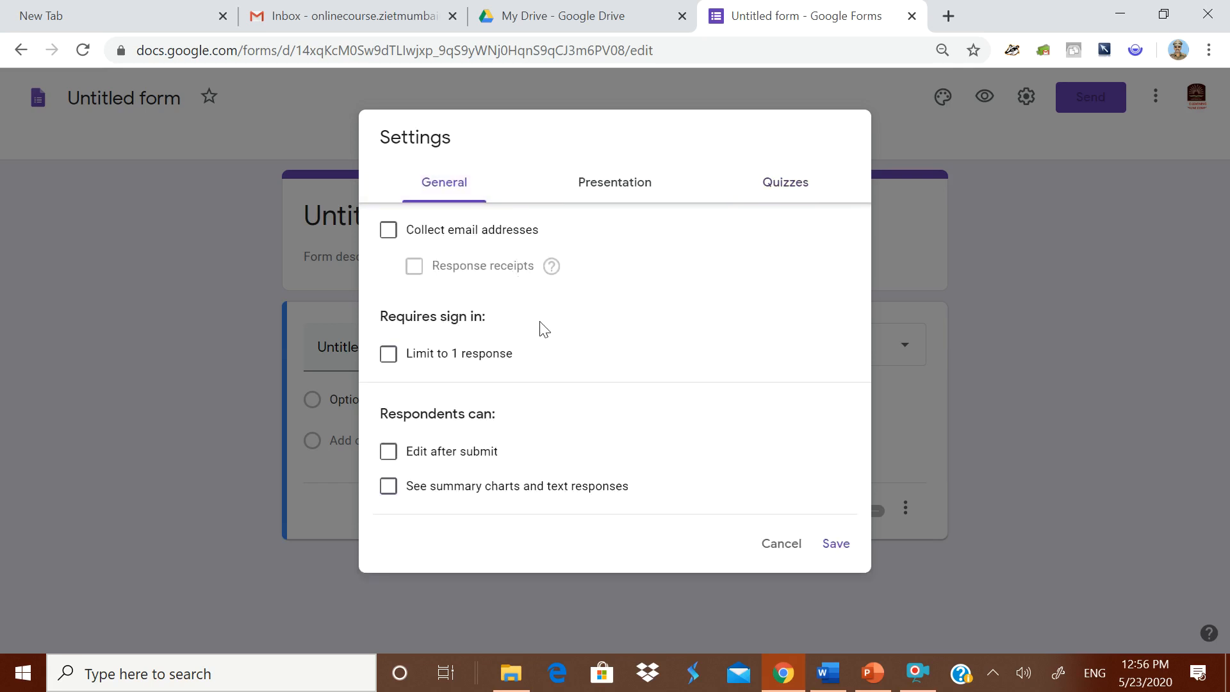
click(389, 354)
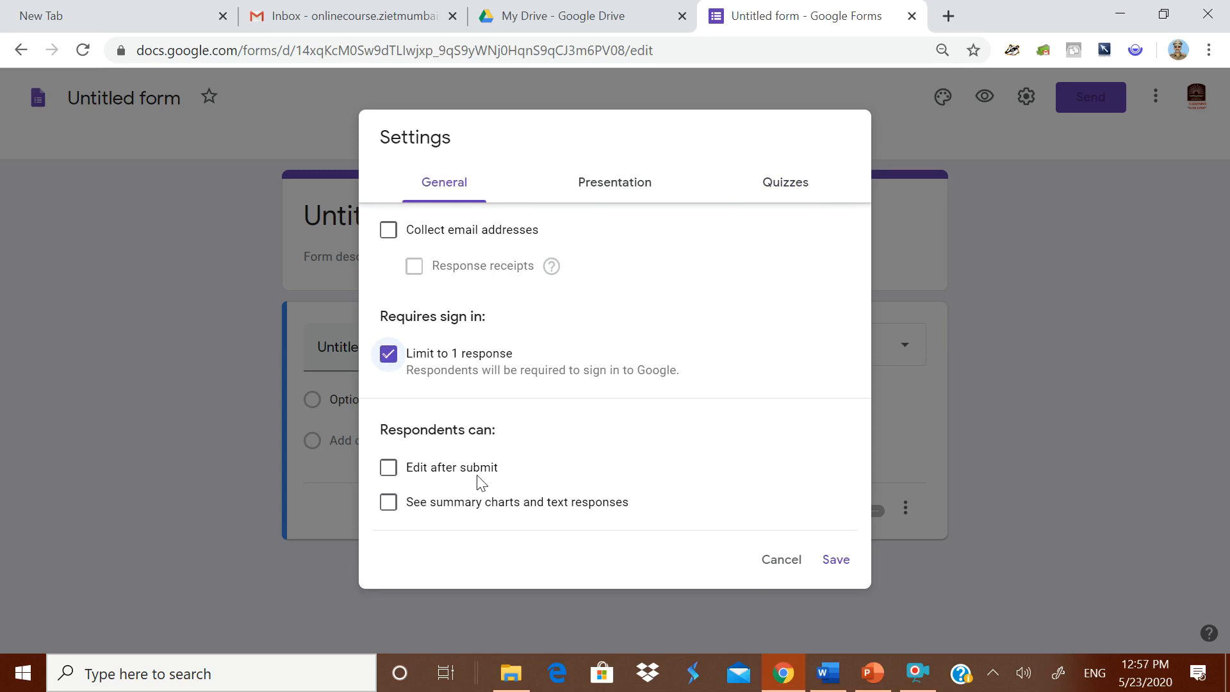
click(389, 502)
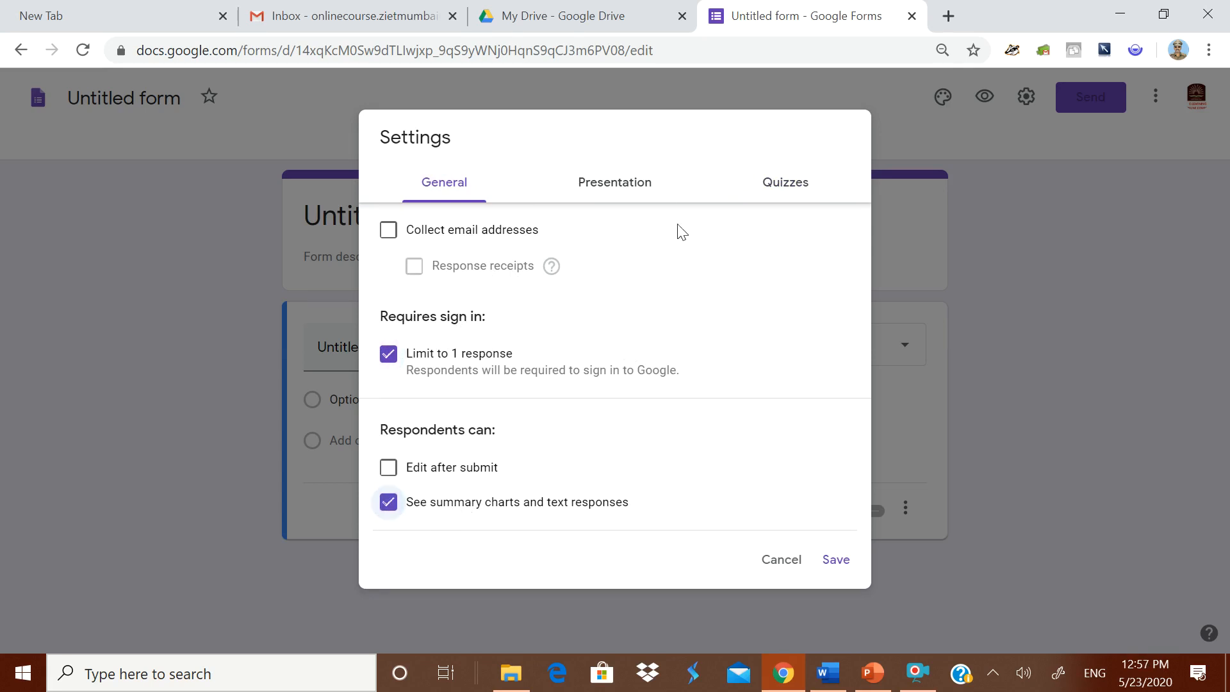
Step: Enable shuffled question order in the form's presentation settings and save the settings
click(648, 189)
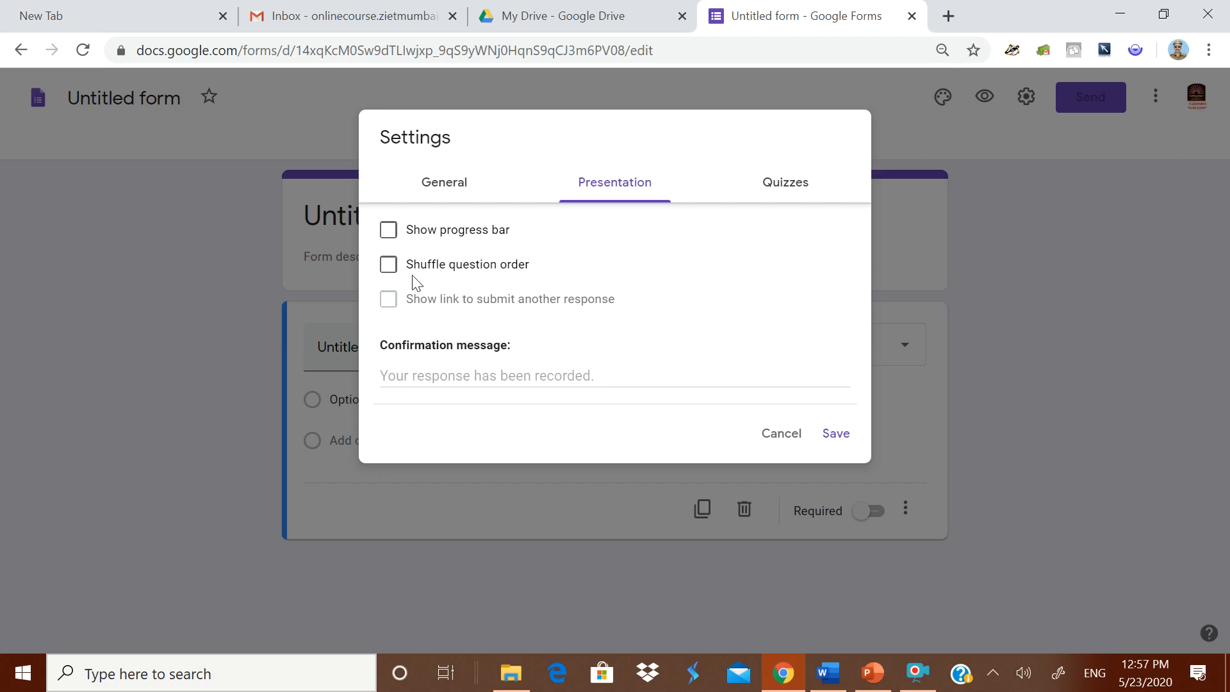
click(390, 268)
click(481, 371)
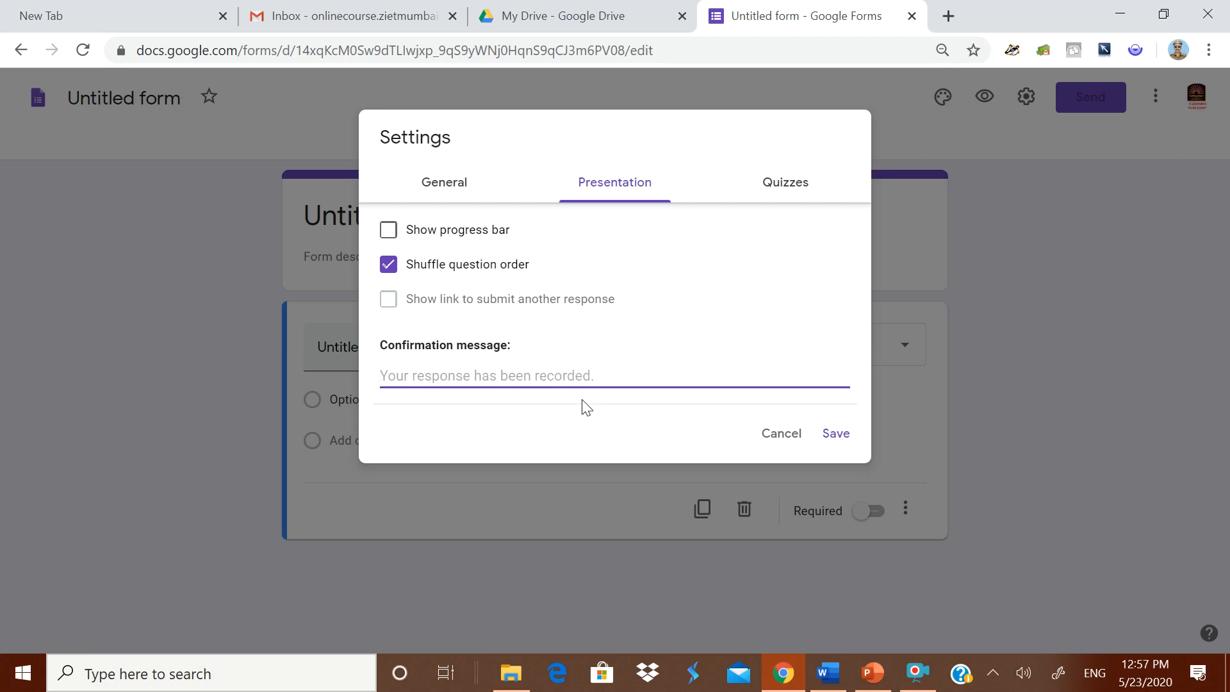
click(839, 442)
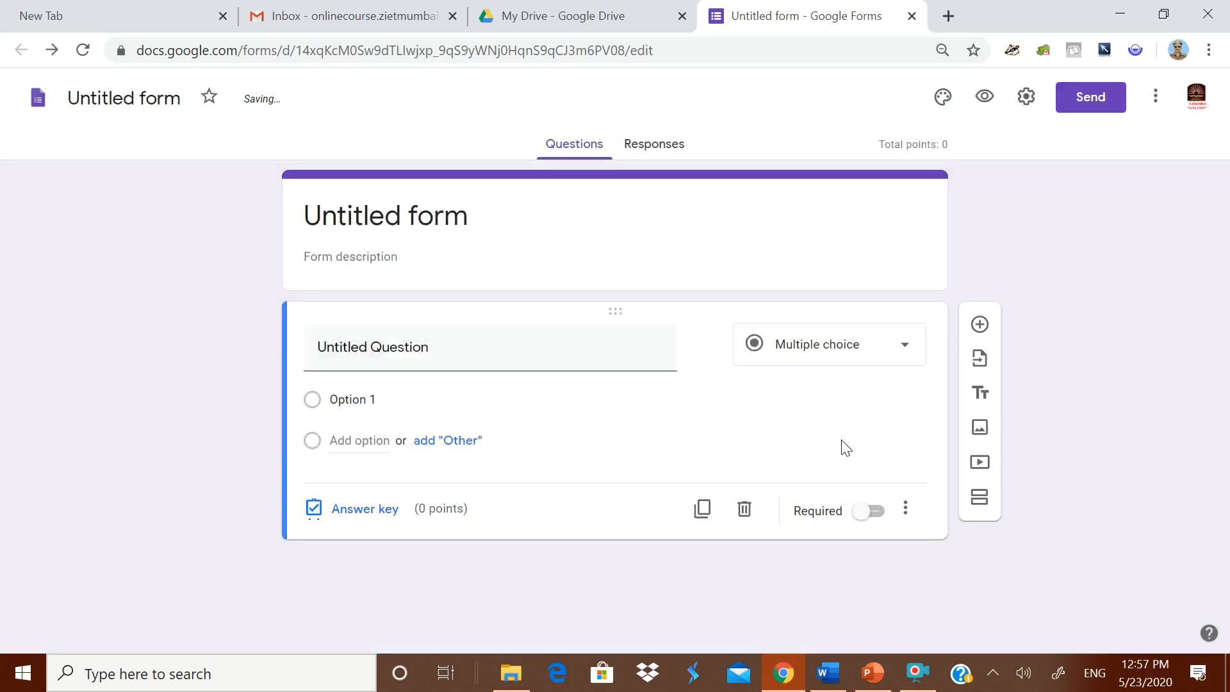
Step: Set the form title to "QUIZ 1"
click(419, 216)
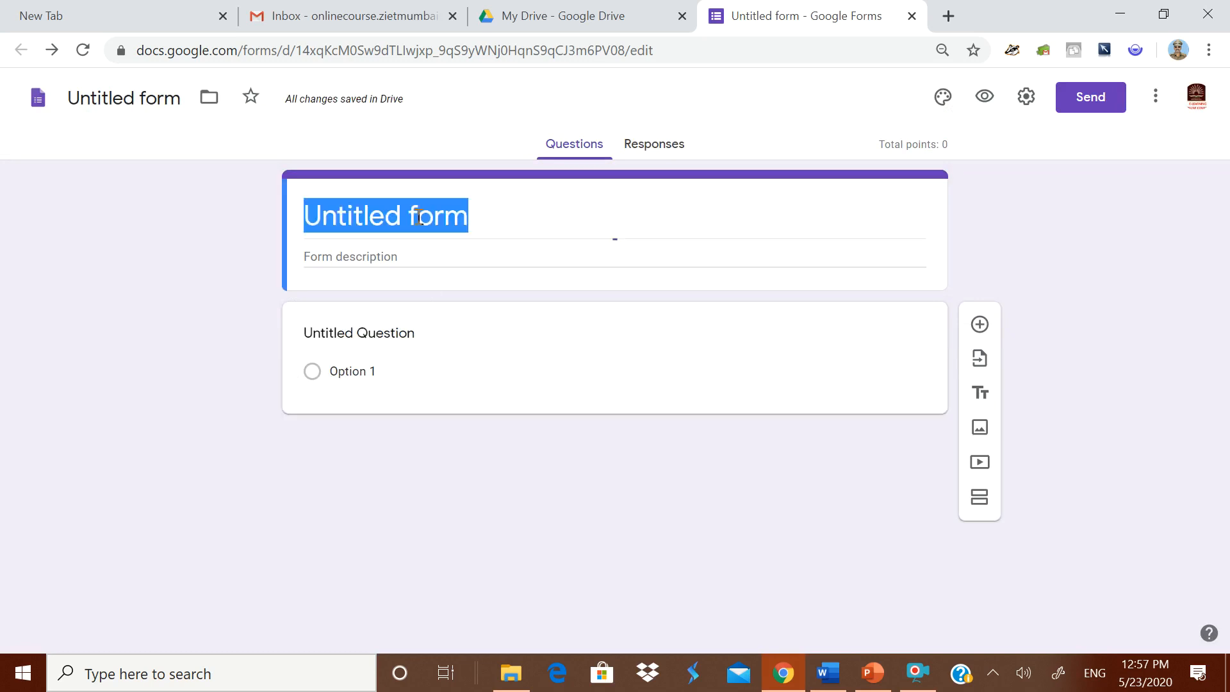
text(QUIZ 1)
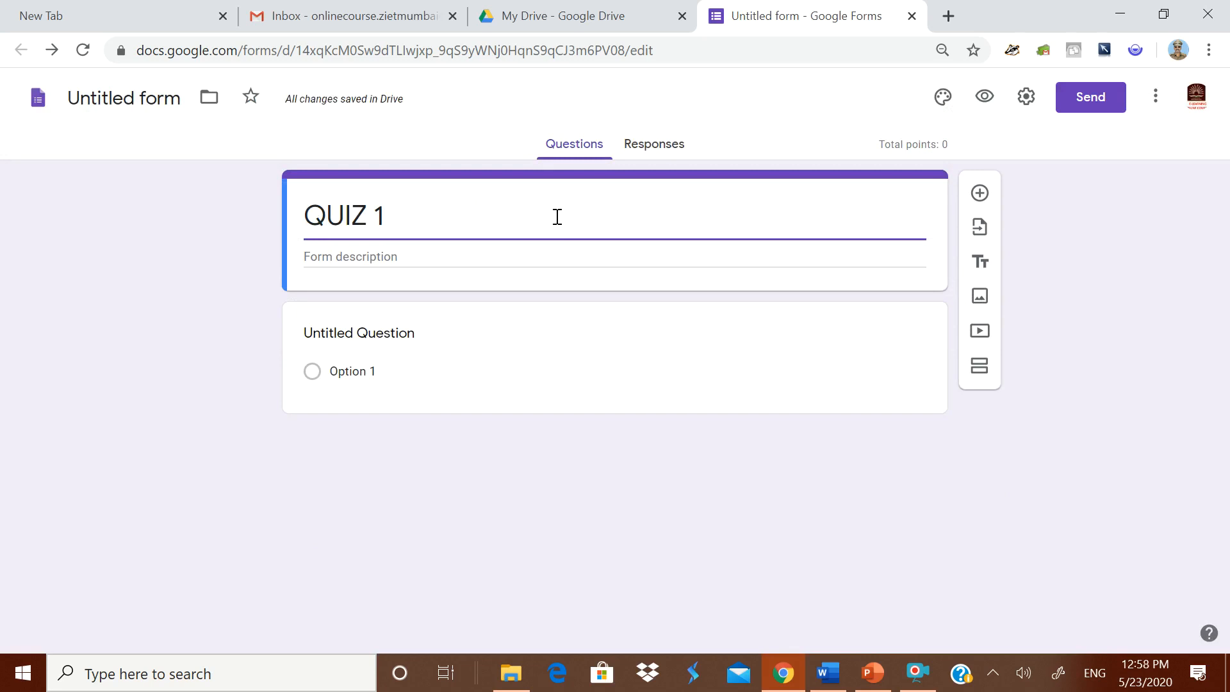
Step: Copy "WWW stands for ?" from quiz.docx in Word into the form's first question in Chrome
click(481, 338)
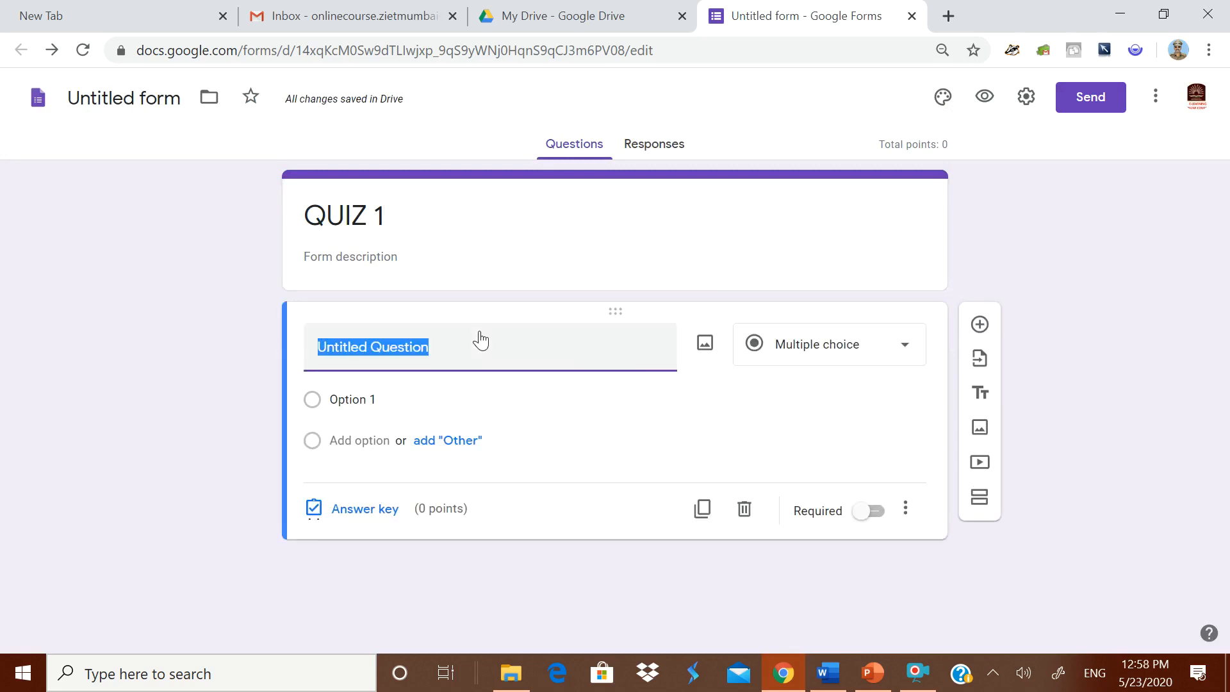
click(828, 673)
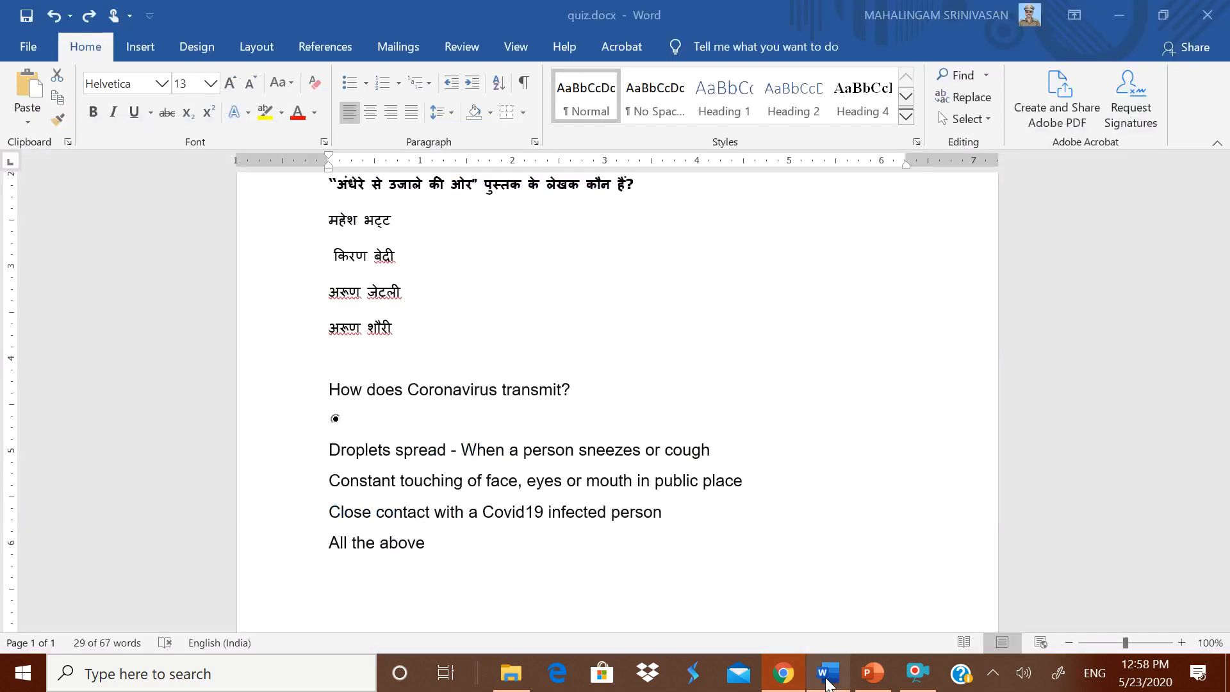
scroll(841, 440, up, 5)
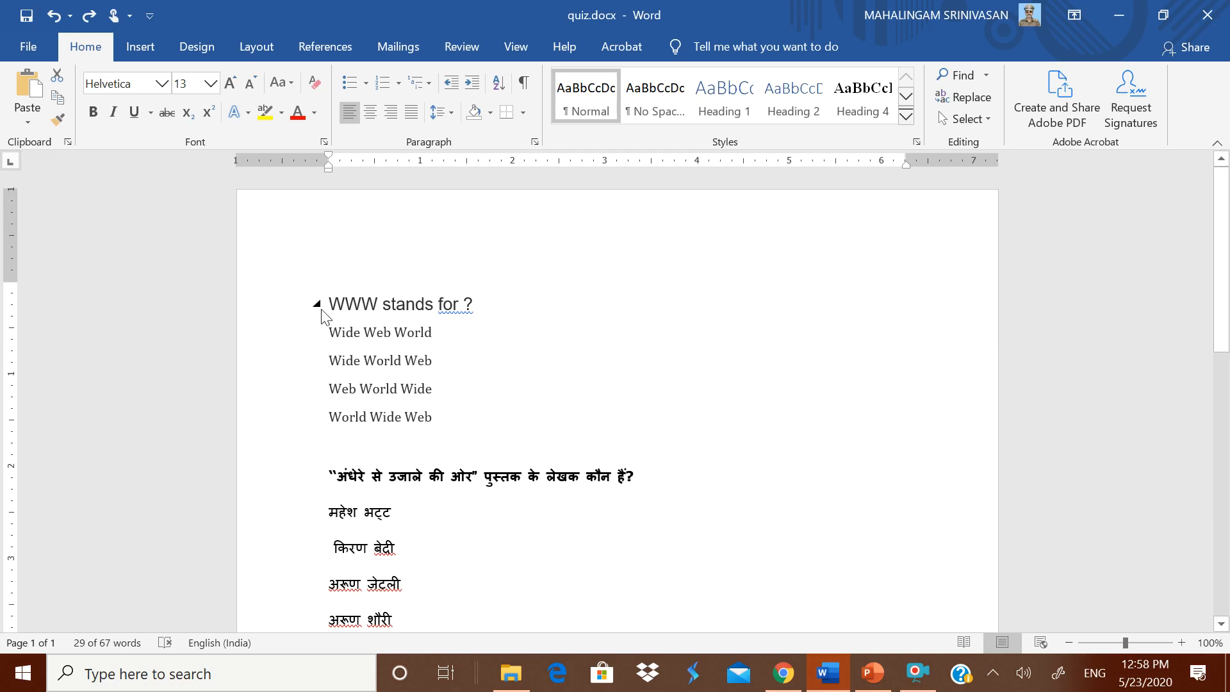
drag(328, 305, 491, 302)
key(ctrl+c)
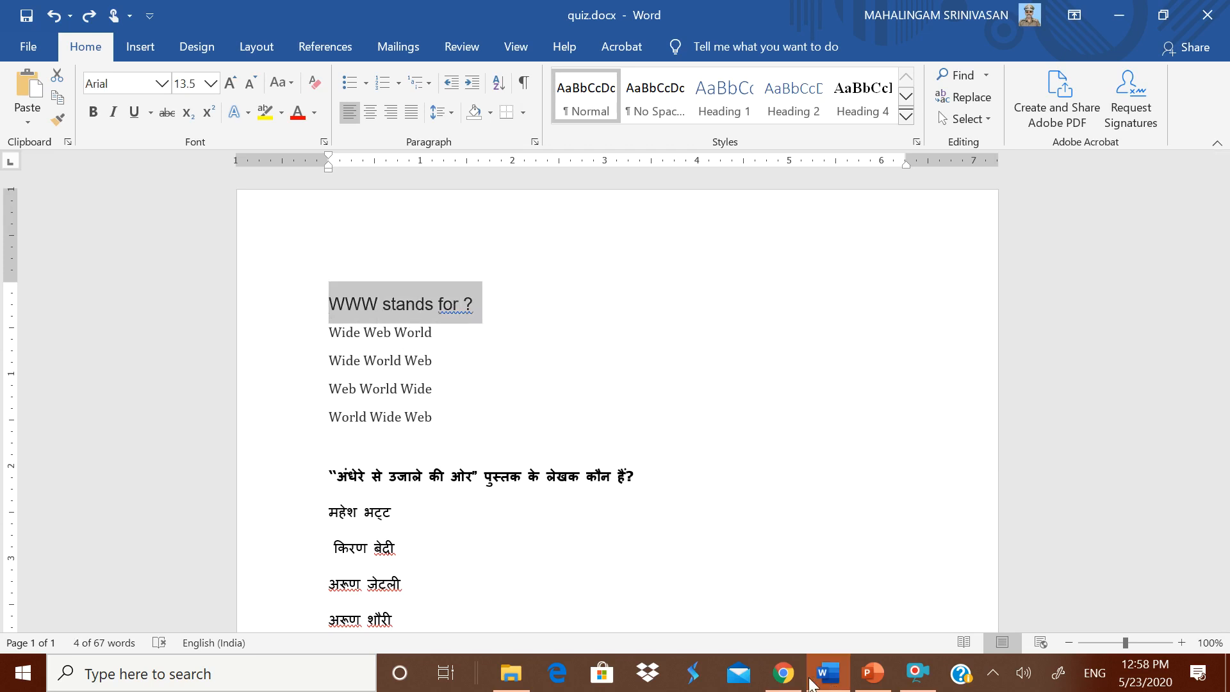
key(alt+Tab)
key(ctrl+v)
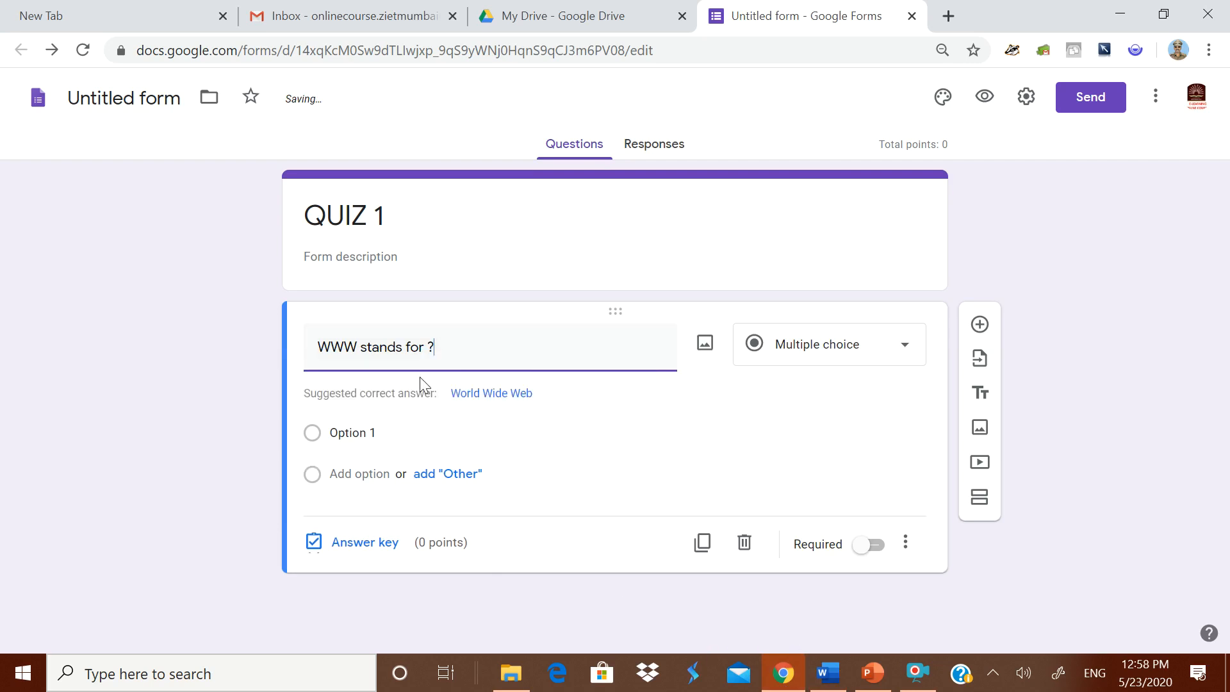
Step: Copy the four WWW answers, Wide Web World through World Wide Web, from quiz.docx in Word into the first question's options
click(373, 431)
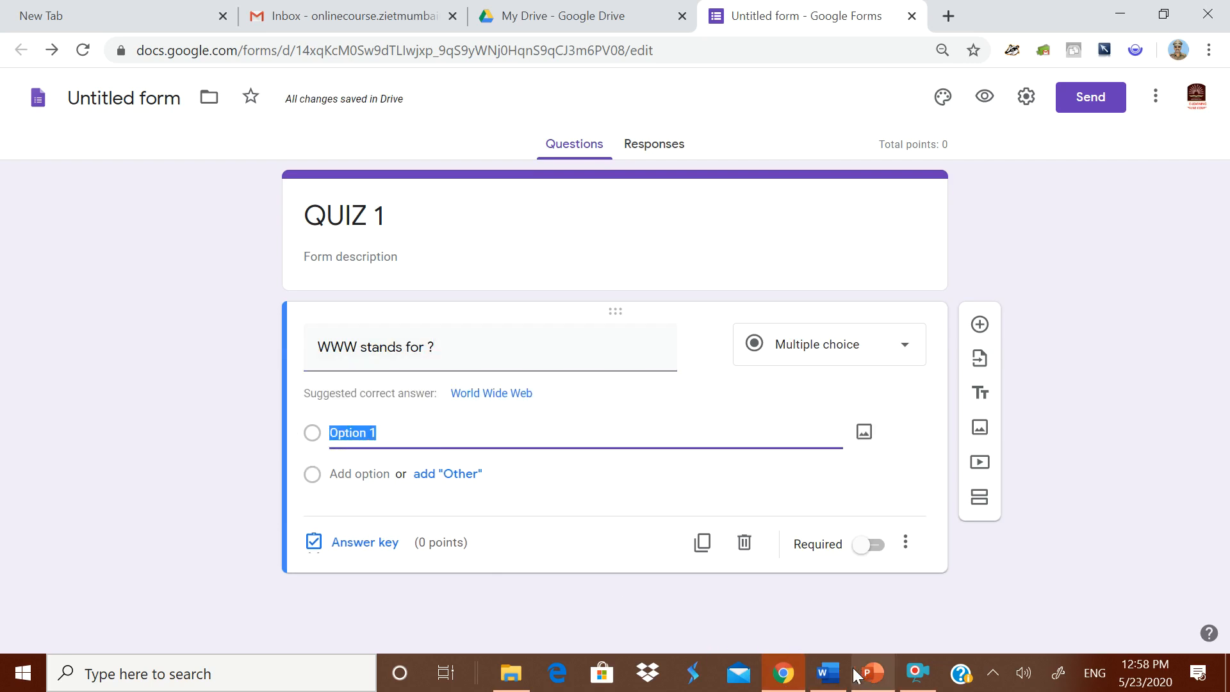
click(830, 673)
drag(326, 346, 467, 430)
key(ctrl+c)
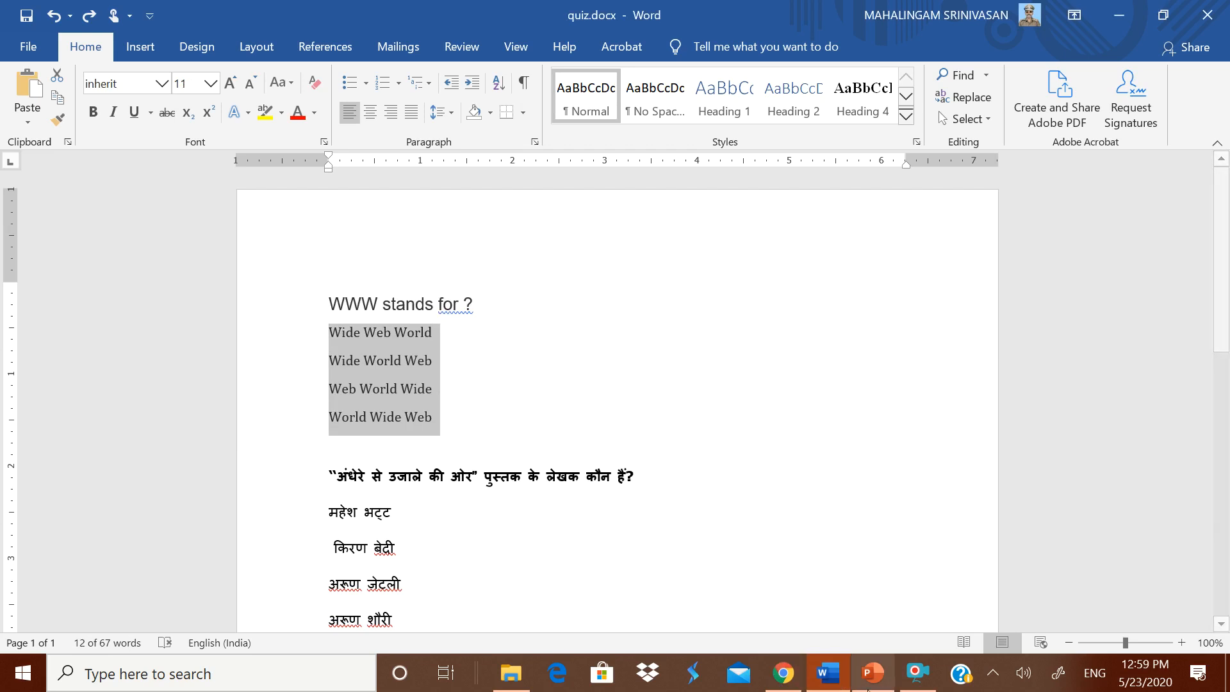
click(783, 672)
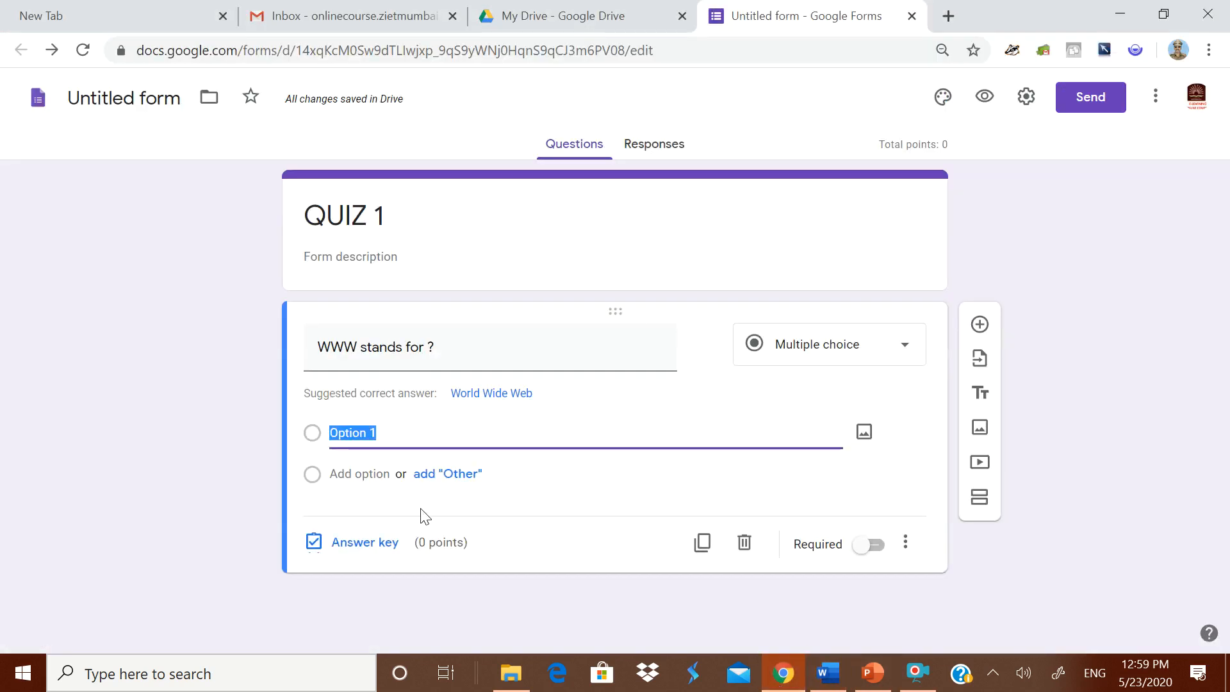
key(ctrl+v)
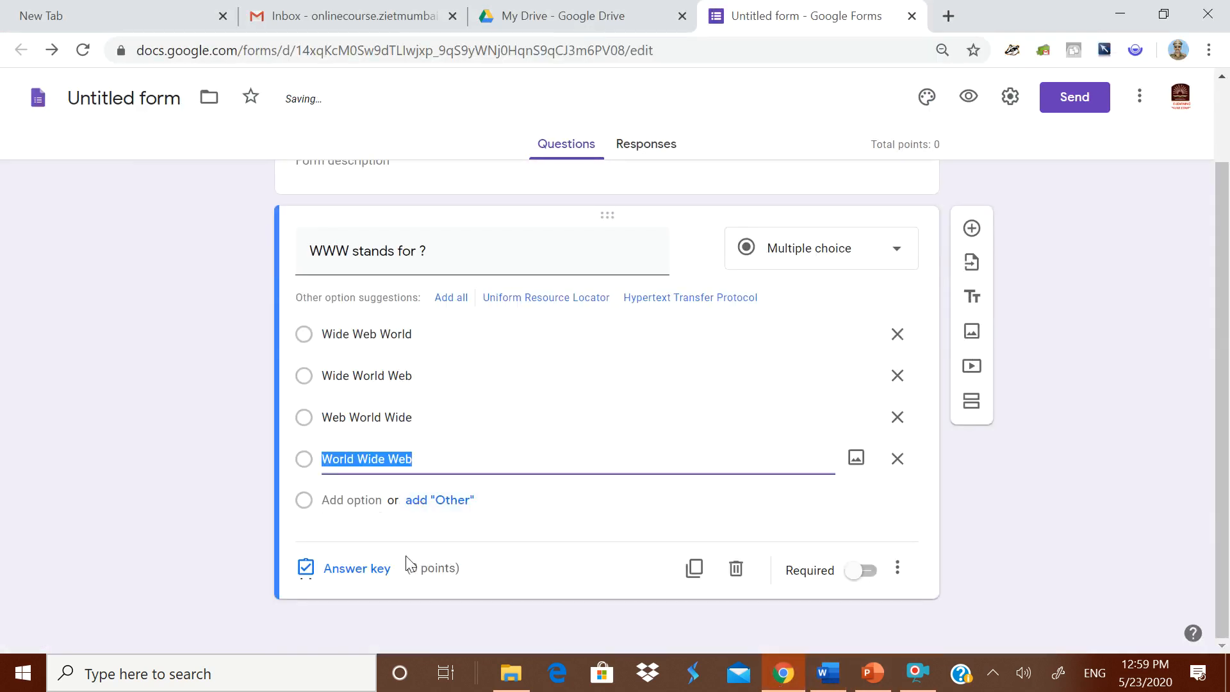
Step: Mark World Wide Web as the correct answer to the first question and give it 1 point
click(365, 581)
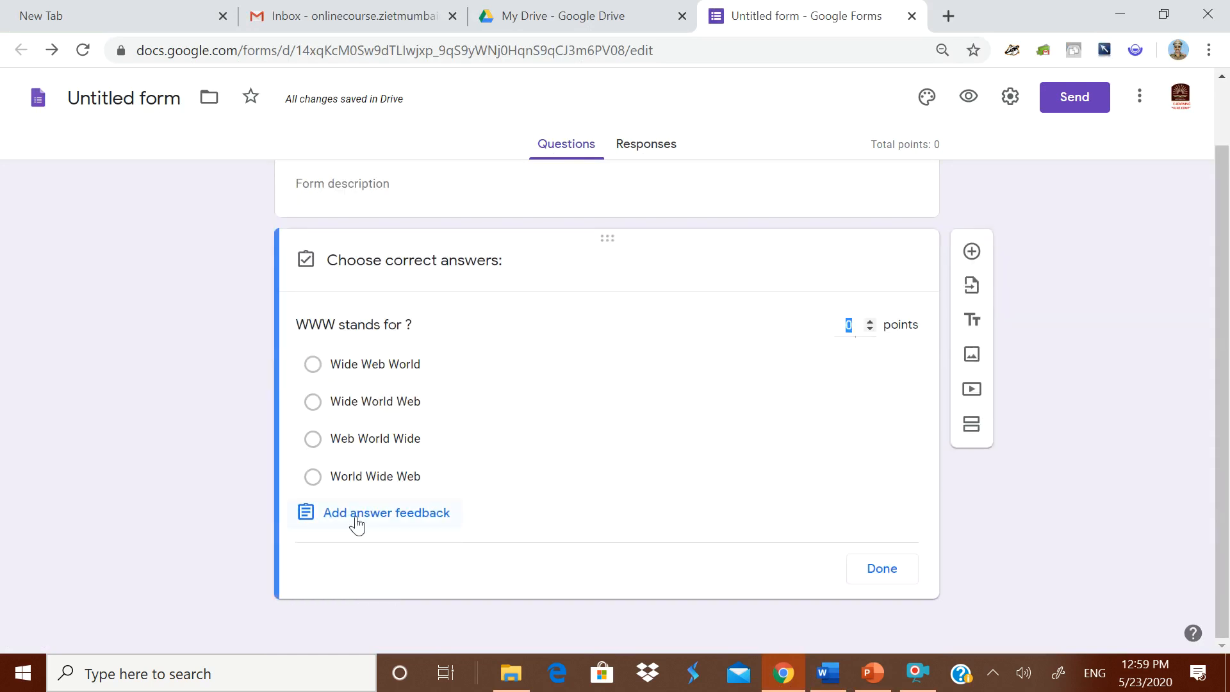
click(312, 477)
click(869, 321)
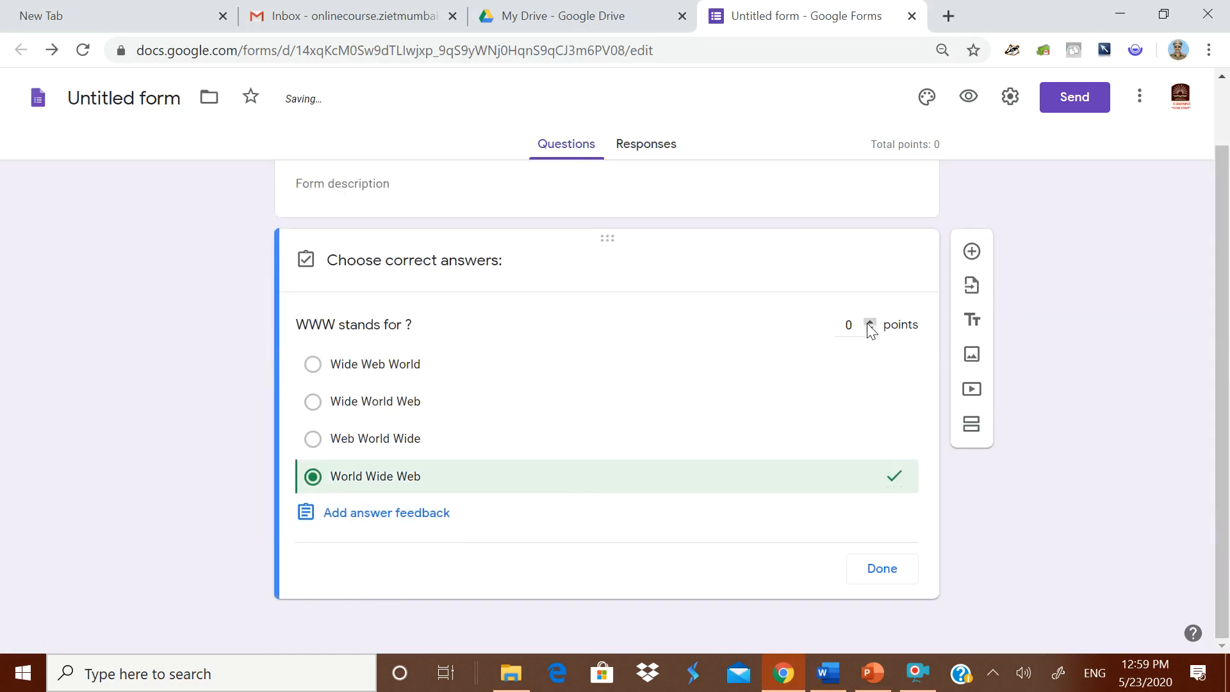
click(886, 580)
Step: Add a second question with the text “अंधेरे से उजाले की ओर” पुस्तक के लेखक कौन हैं? copied from quiz.docx in Word
click(828, 680)
scroll(384, 448, down, 3)
drag(322, 383, 734, 397)
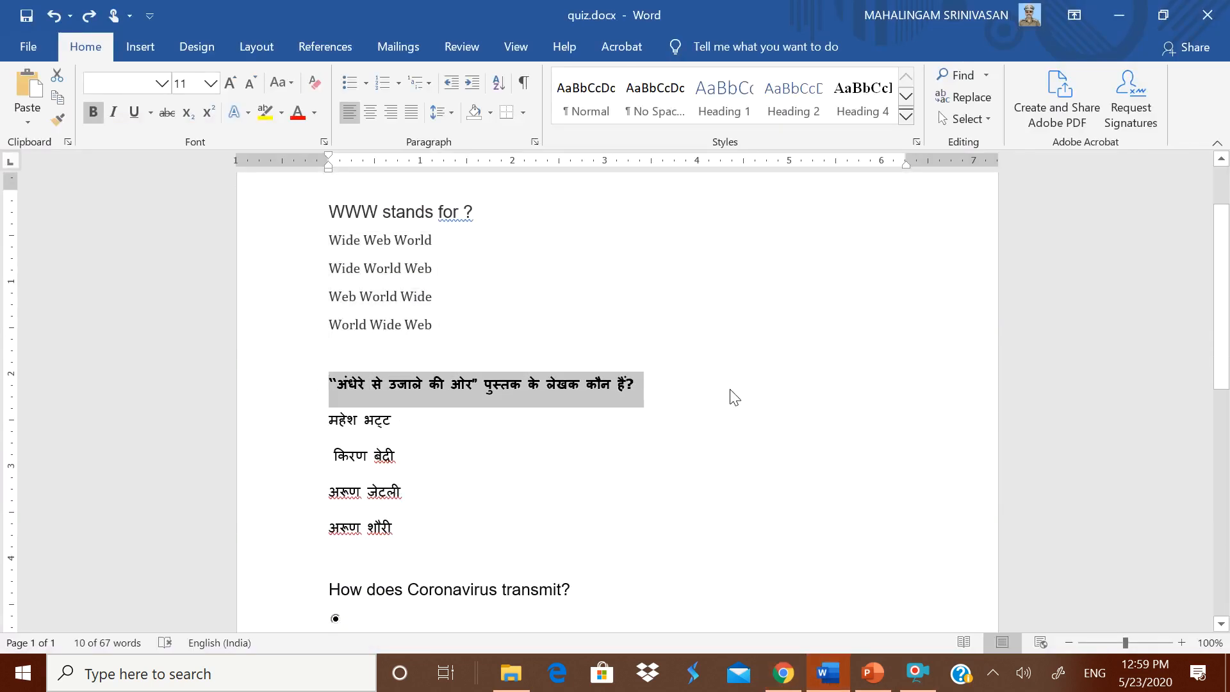
key(ctrl+c)
key(alt+Tab)
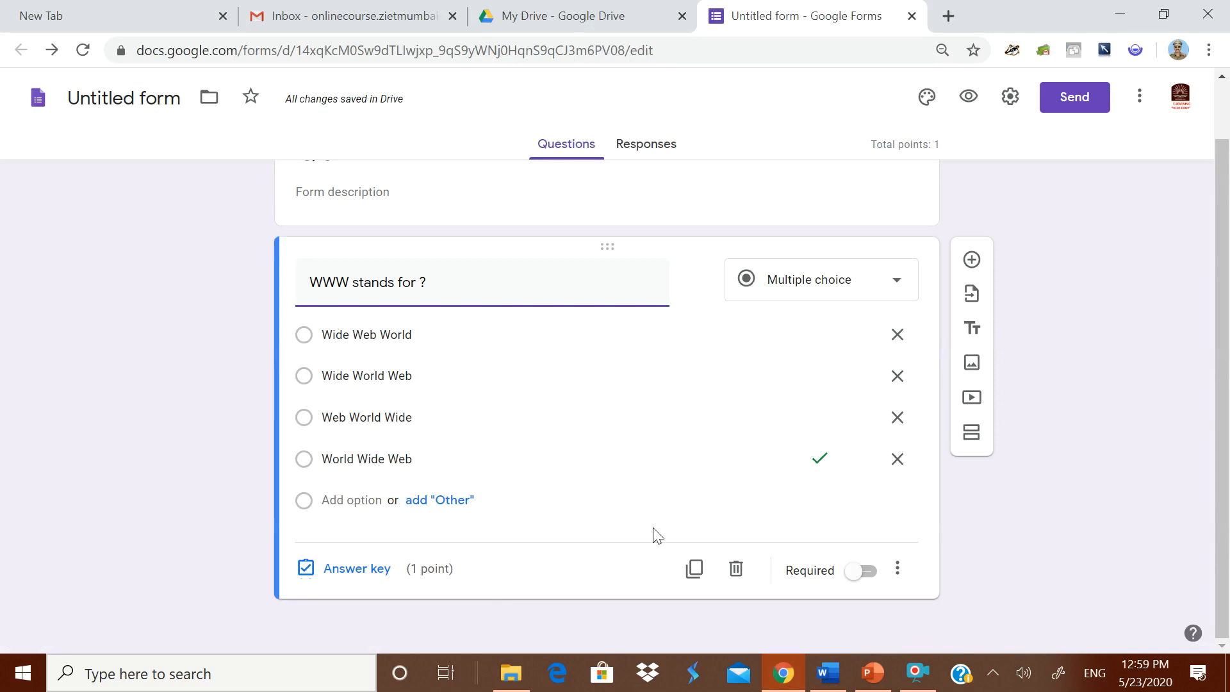
click(972, 260)
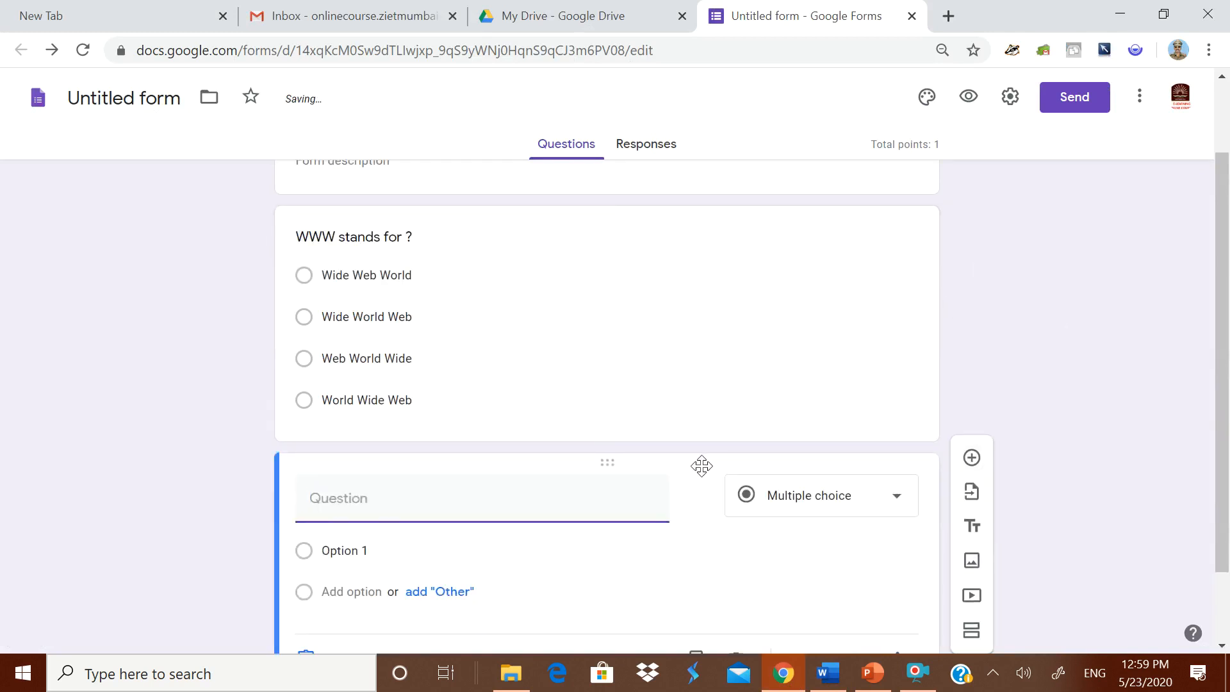
key(ctrl+v)
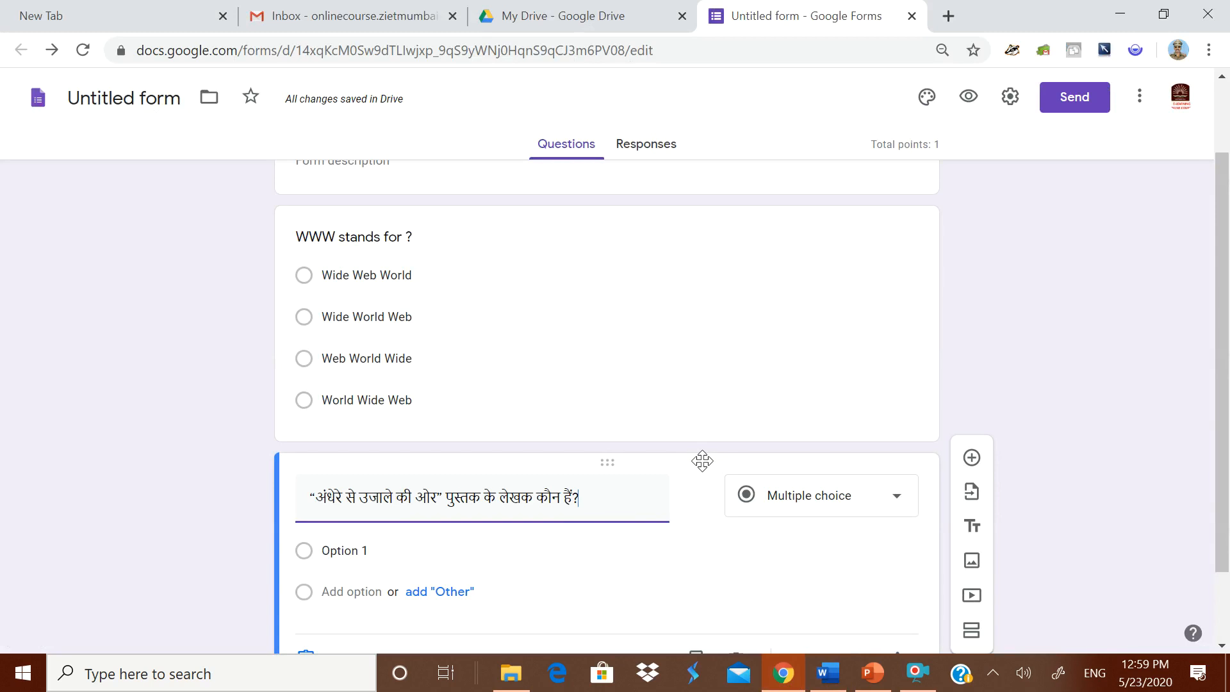
Step: Copy the four Hindi answer choices from quiz.docx in Word into the second question's options in the form
click(799, 677)
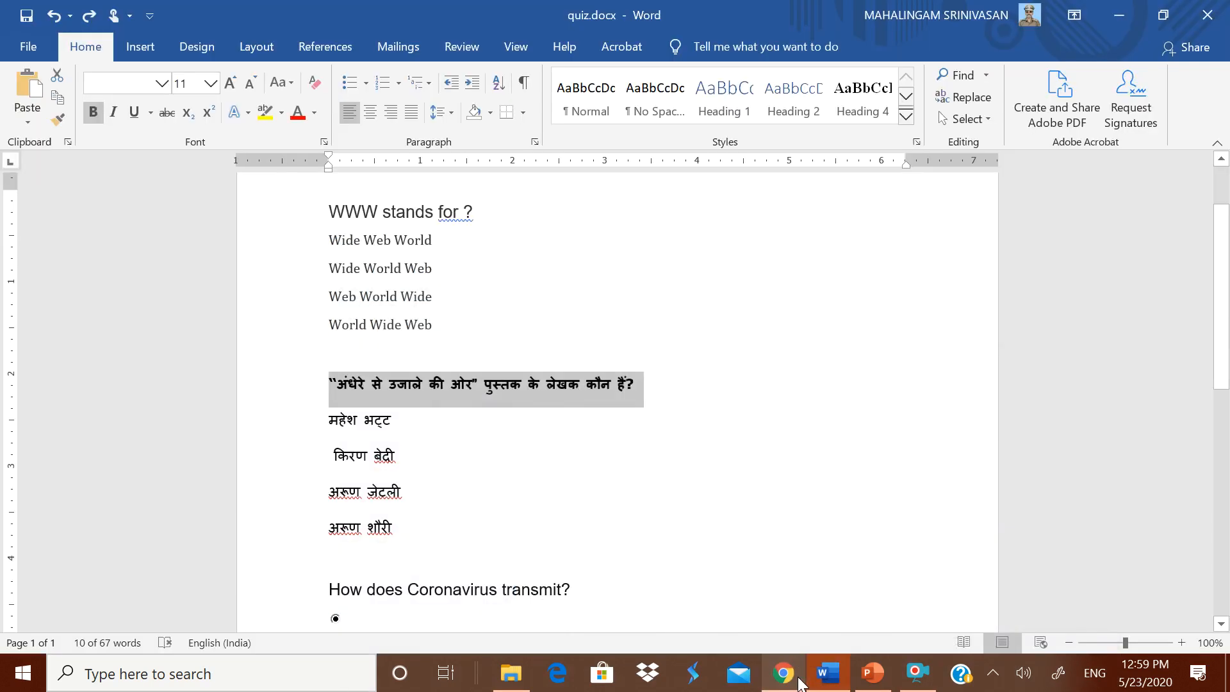
click(329, 420)
drag(346, 419, 429, 529)
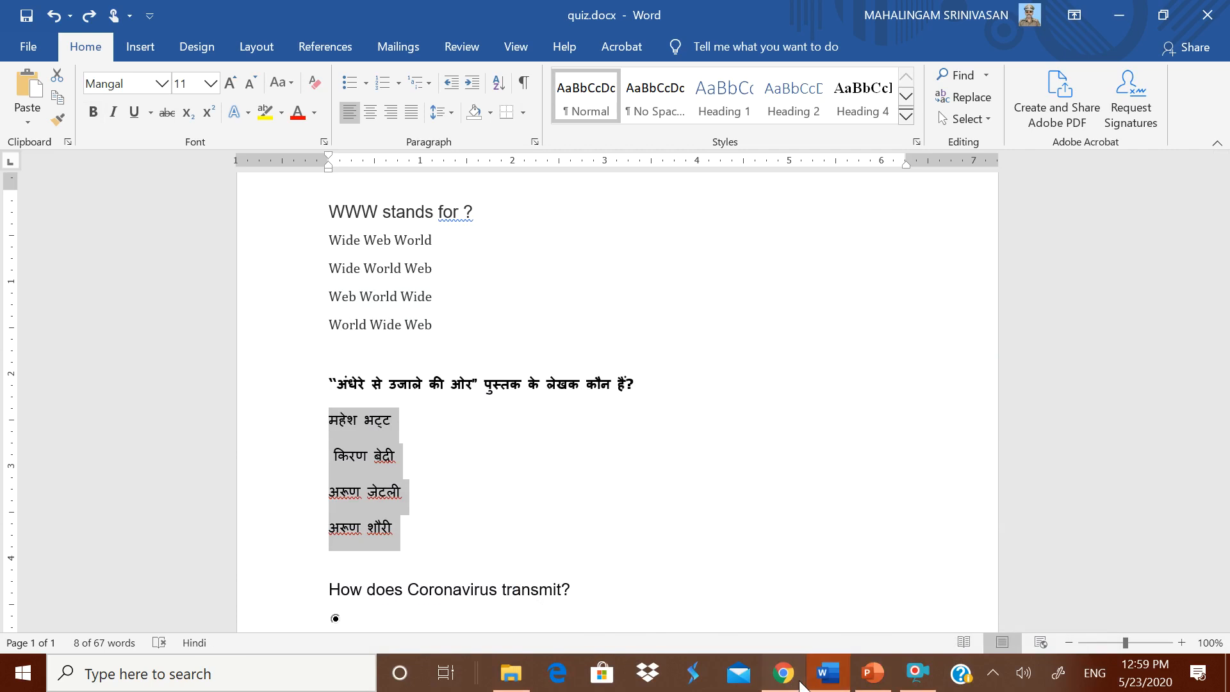
click(783, 673)
click(397, 550)
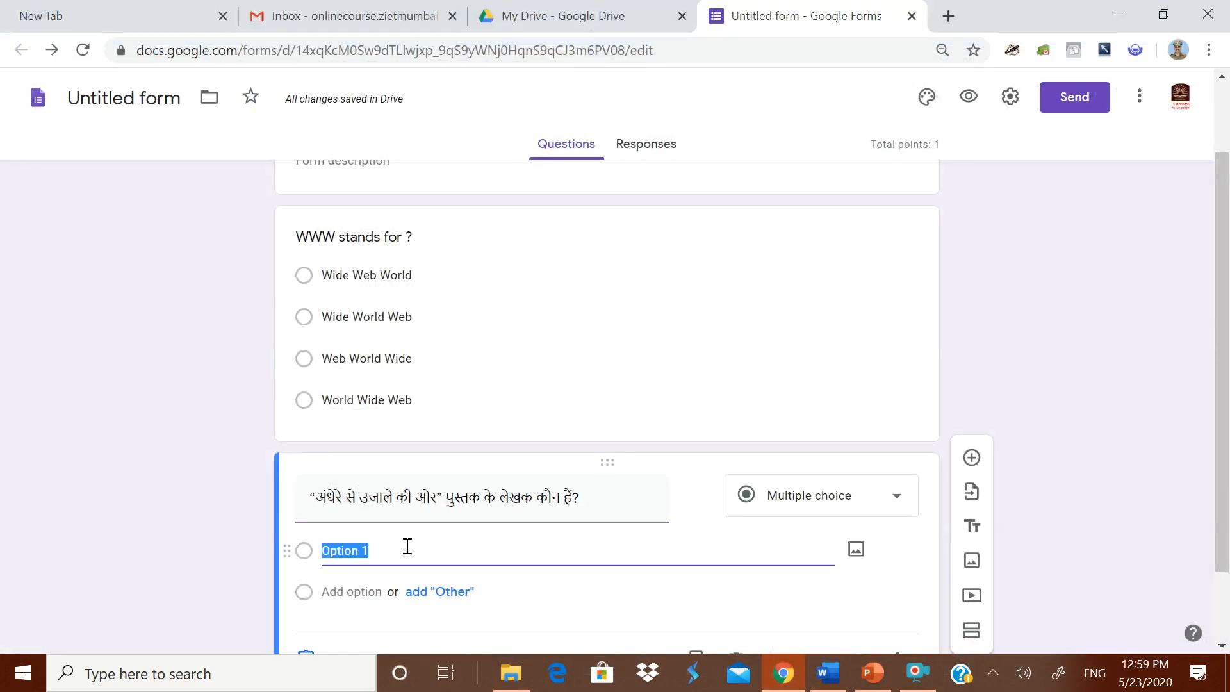
key(ctrl+v)
Step: Mark the third option, अरूण जेटली, as the second question's correct answer and give it 1 point
click(374, 570)
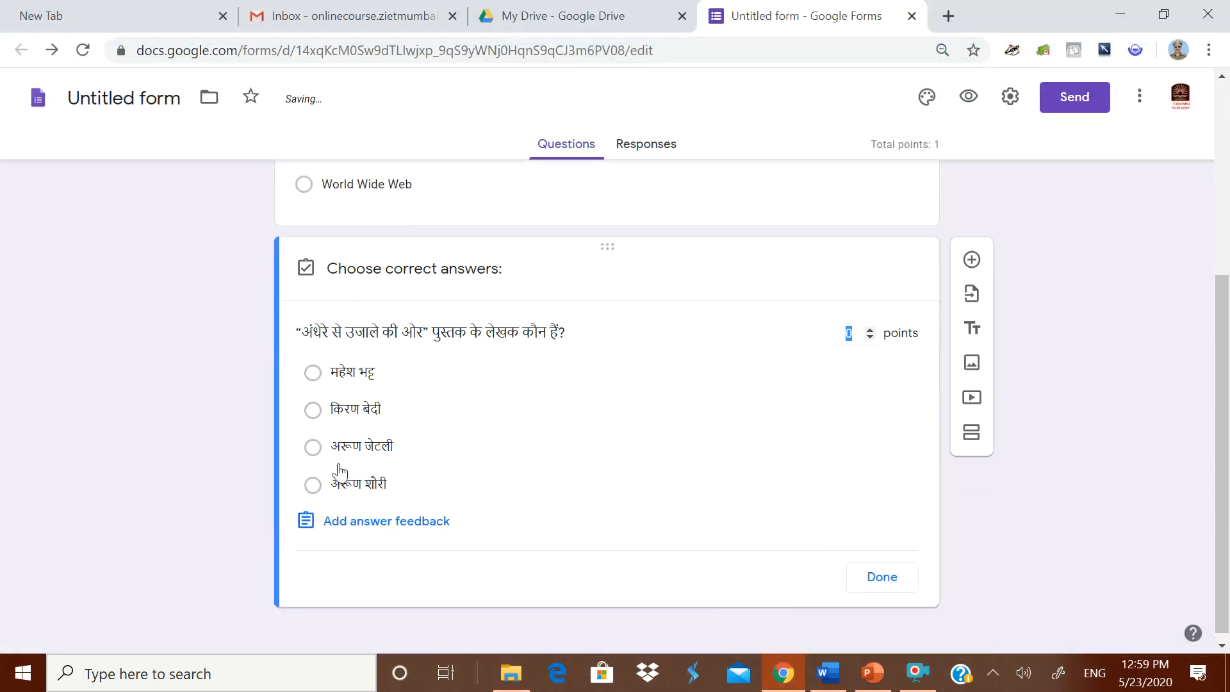
click(314, 447)
click(869, 329)
click(881, 578)
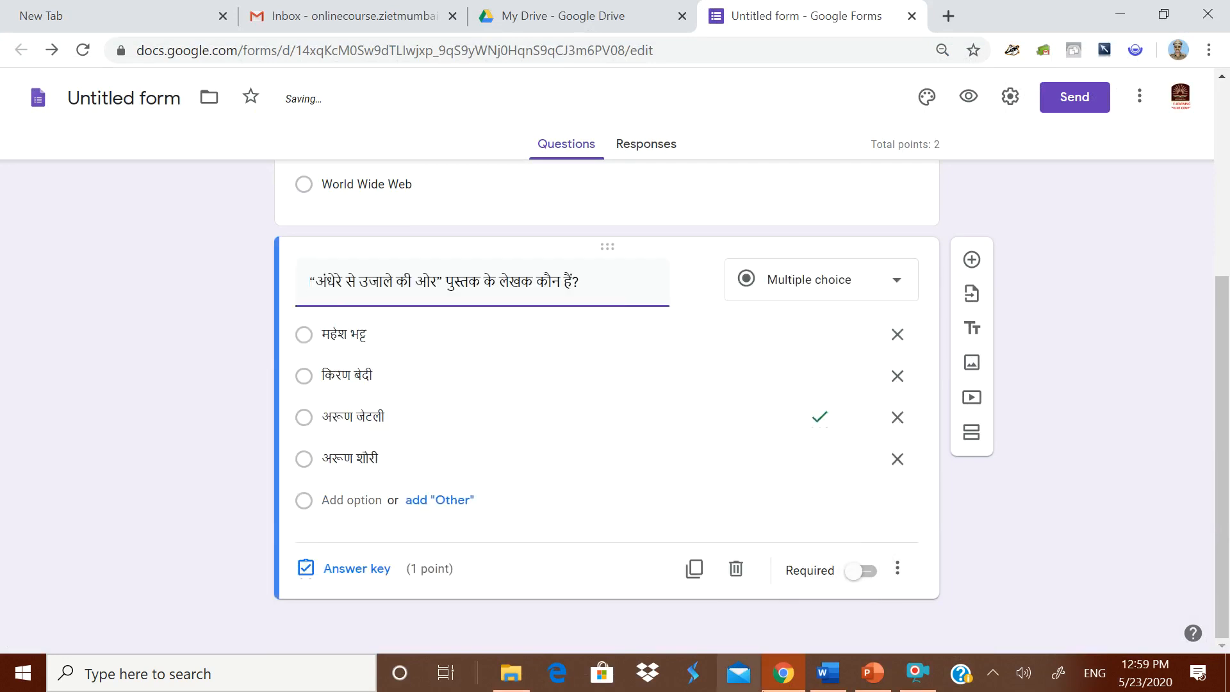
Step: Add a third question with the text How does Coronavirus transmit? copied from quiz.docx in Word
click(828, 673)
scroll(331, 518, down, 2)
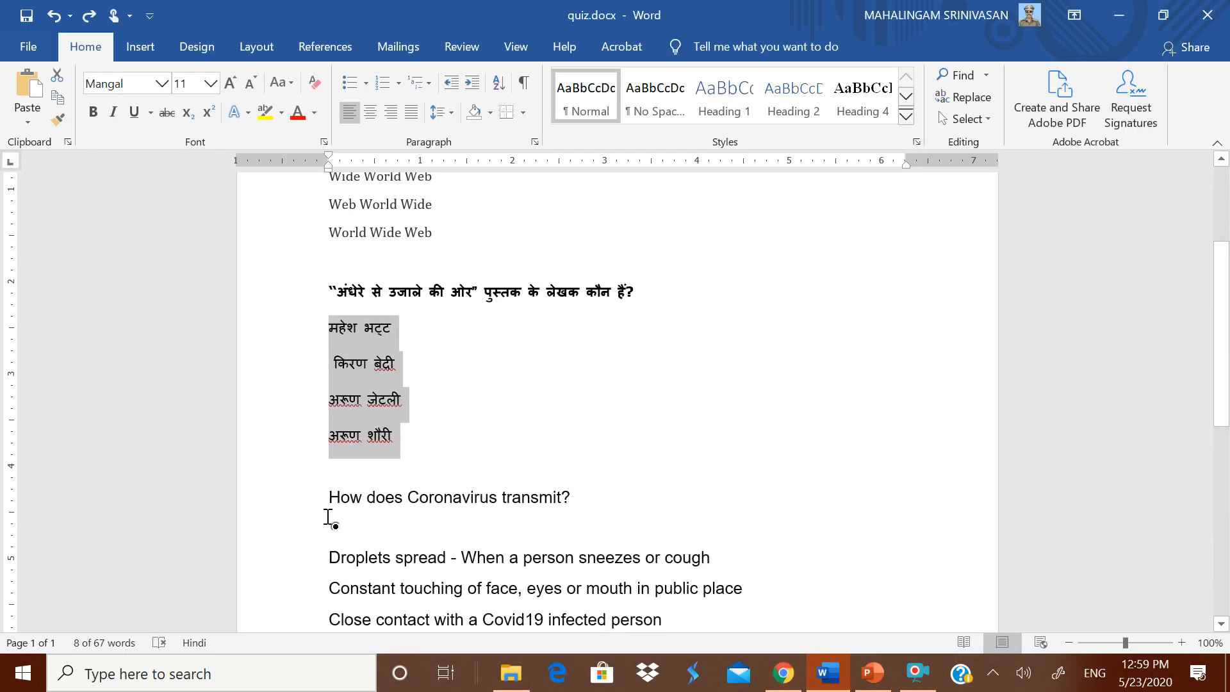
drag(326, 498, 617, 502)
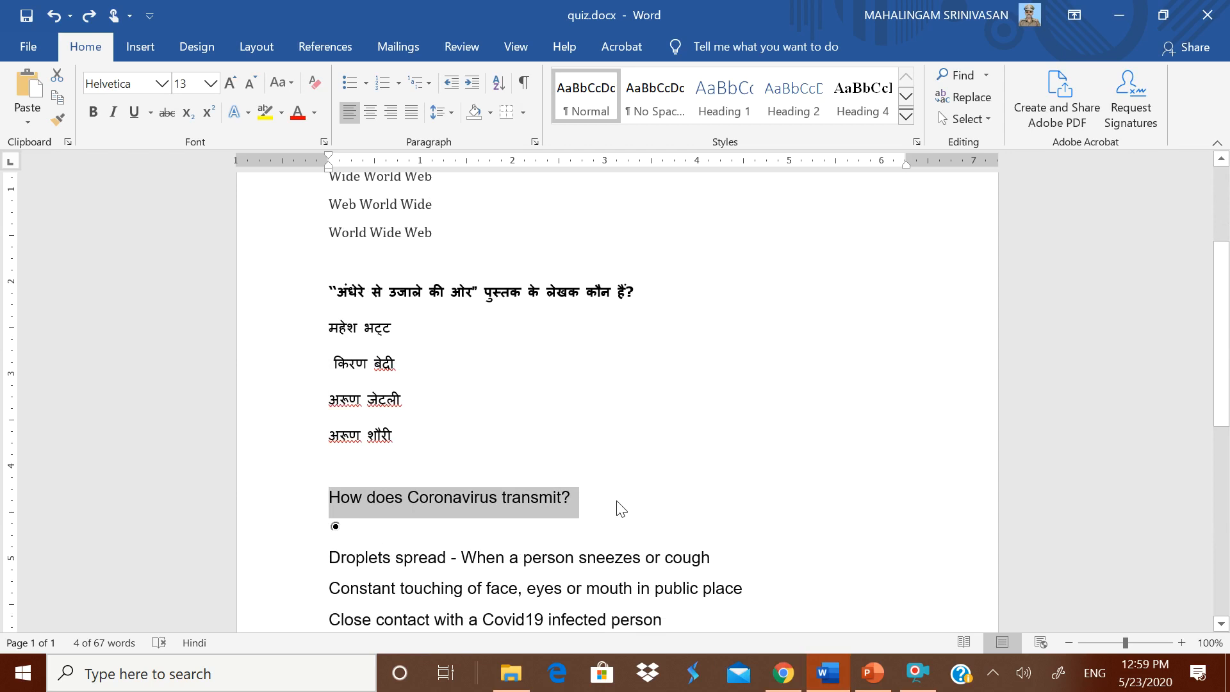
click(783, 673)
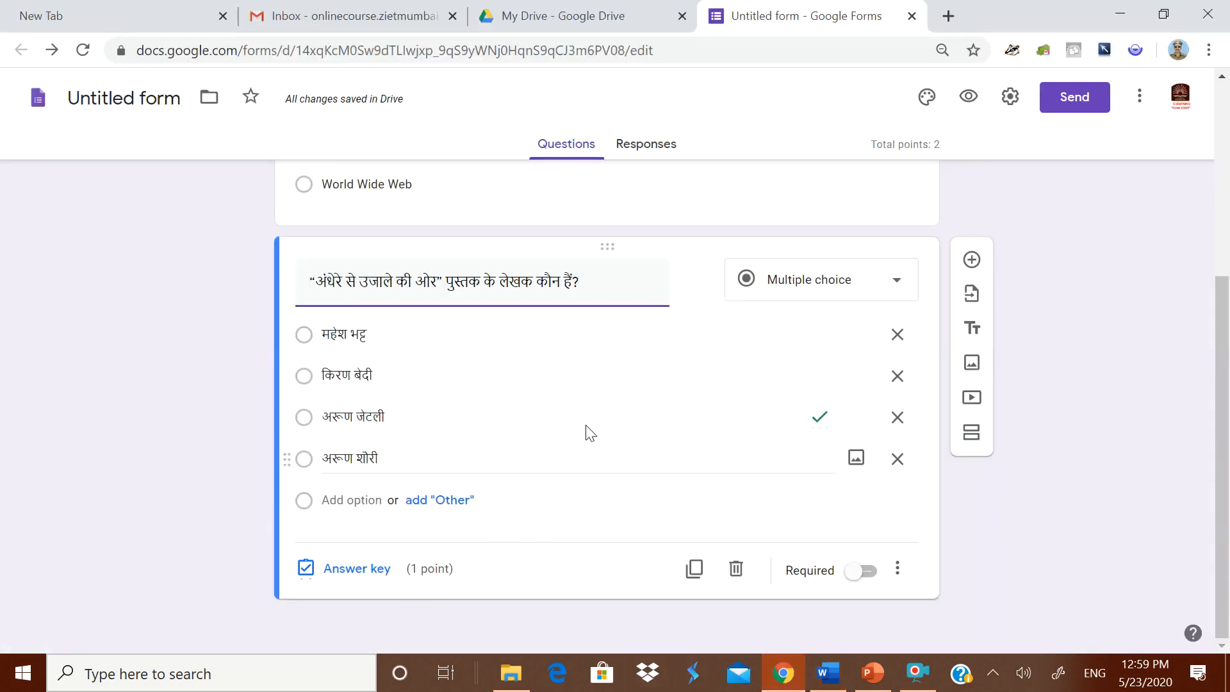
click(972, 259)
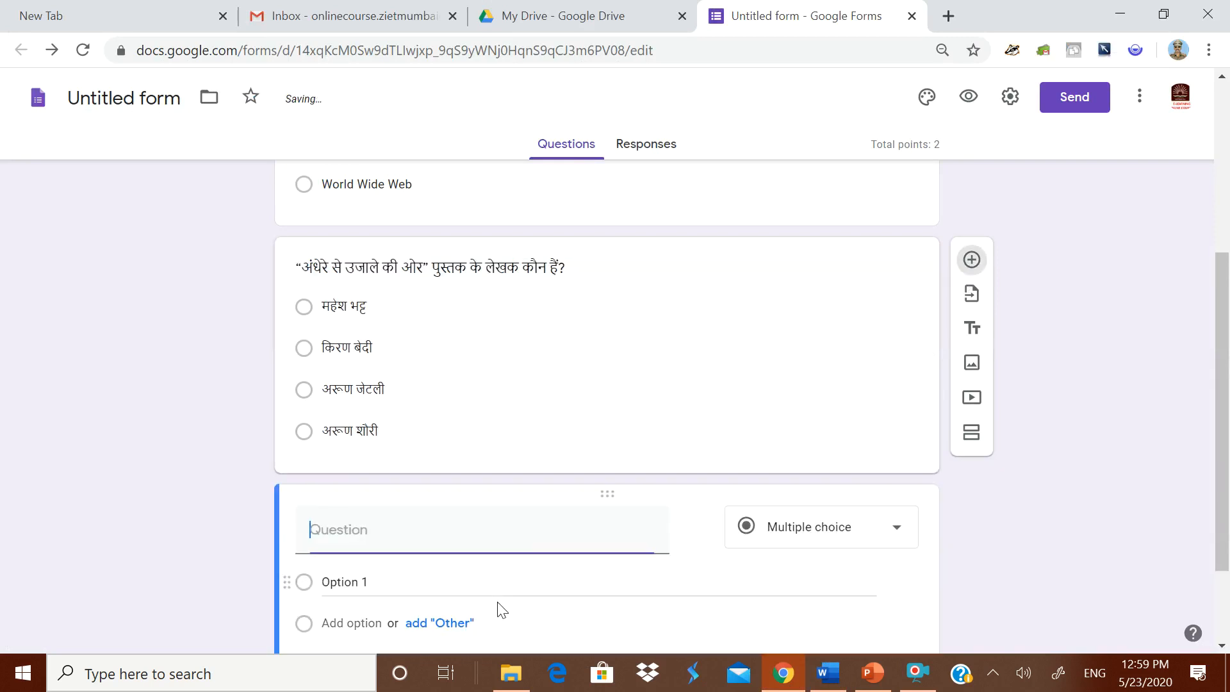
key(ctrl+v)
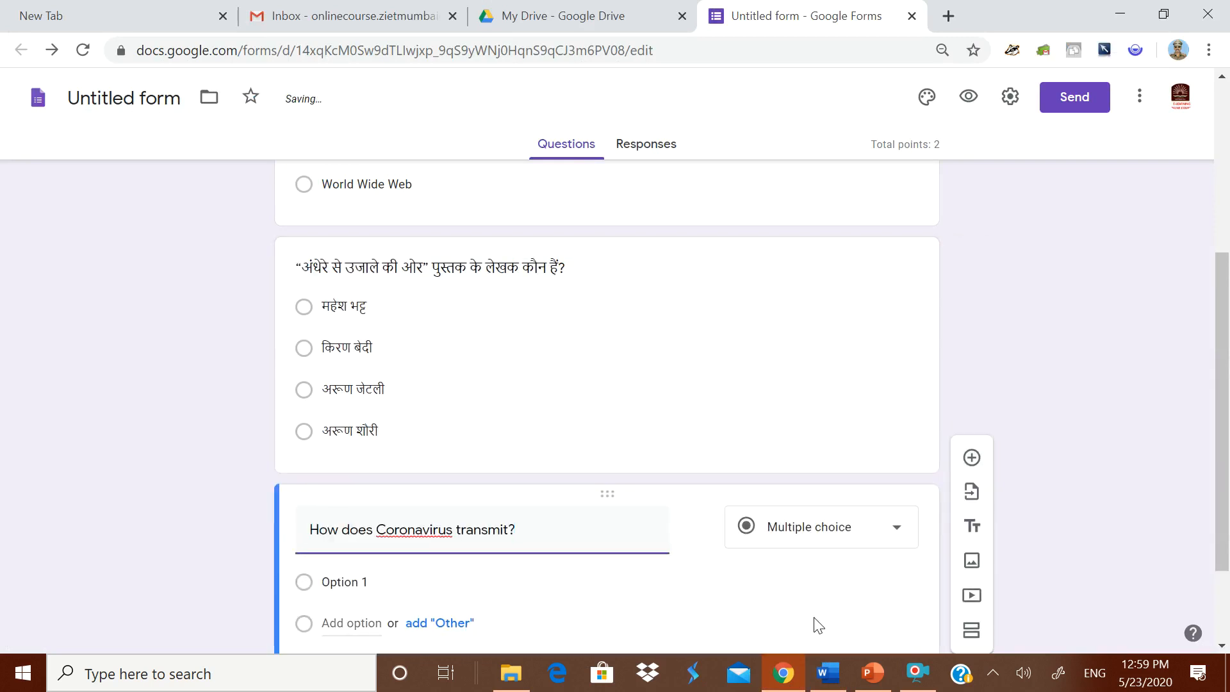
Step: Copy the four Coronavirus answer choices from quiz.docx in Word into the third question's options in the form
click(826, 673)
scroll(412, 522, down, 3)
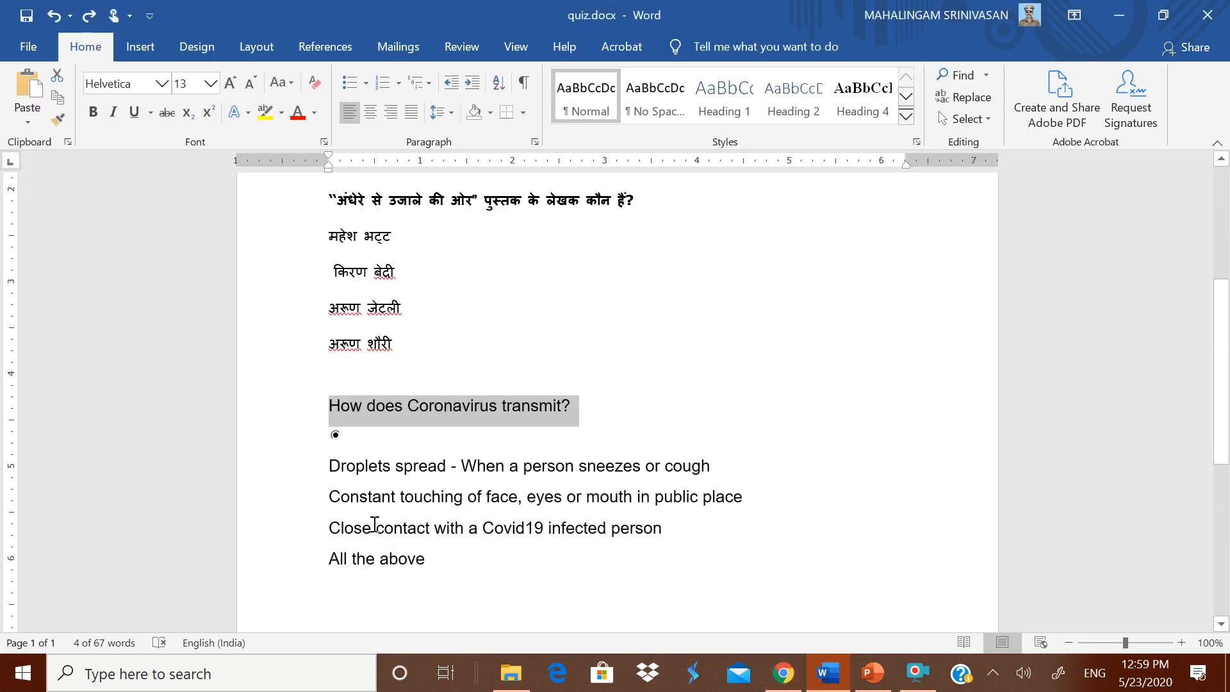
drag(329, 464, 453, 568)
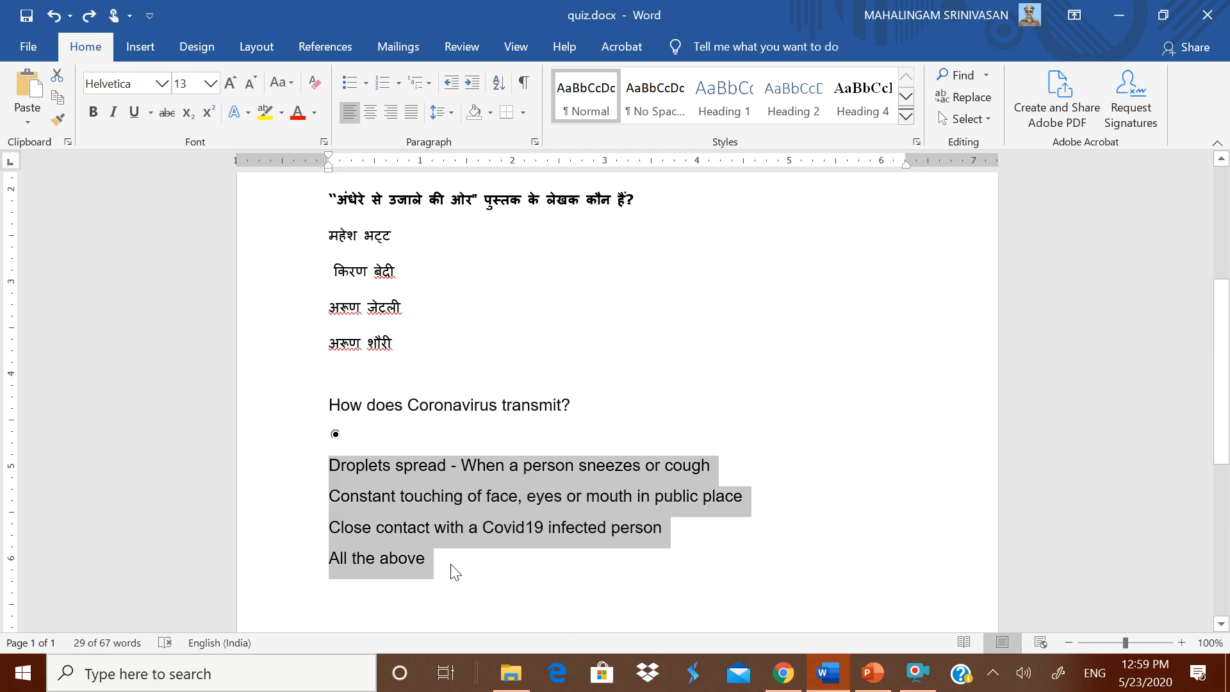
click(783, 672)
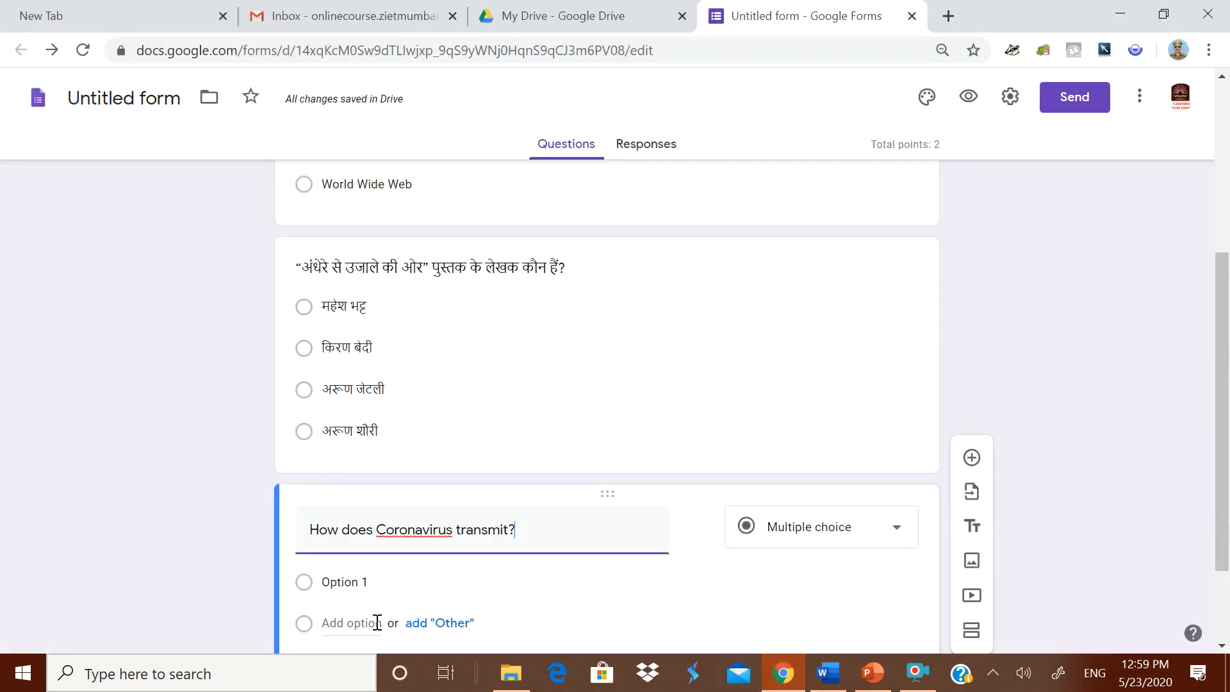
click(358, 586)
key(ctrl+v)
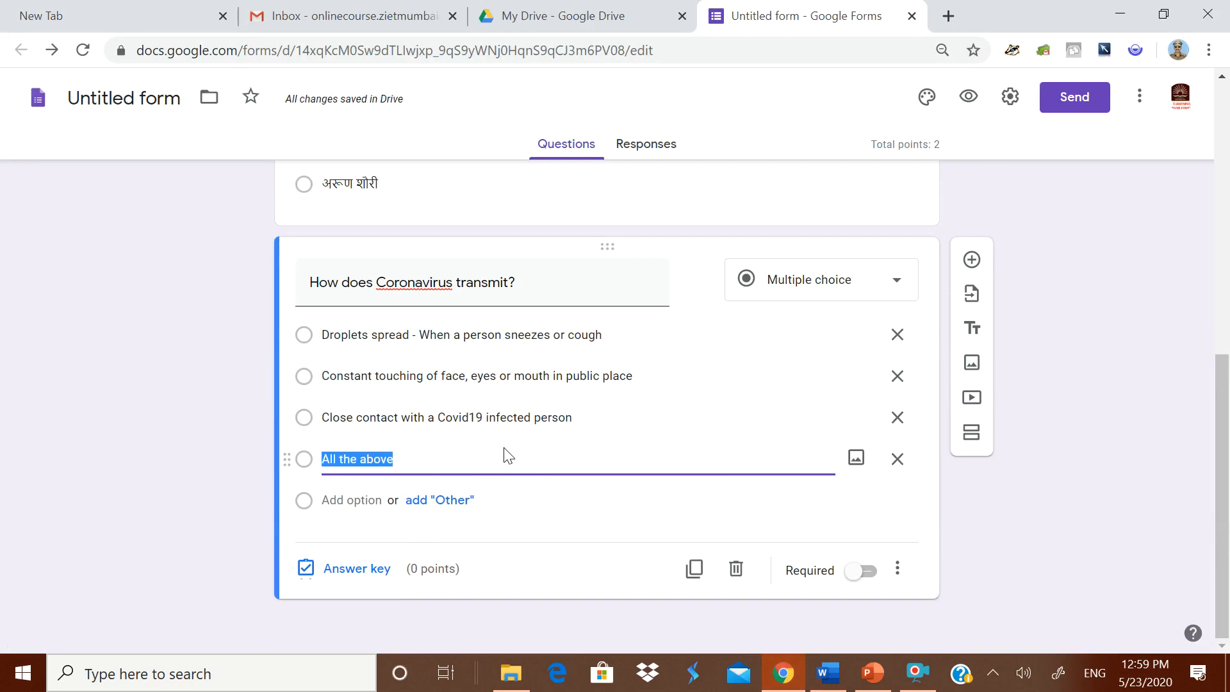
drag(312, 467, 459, 465)
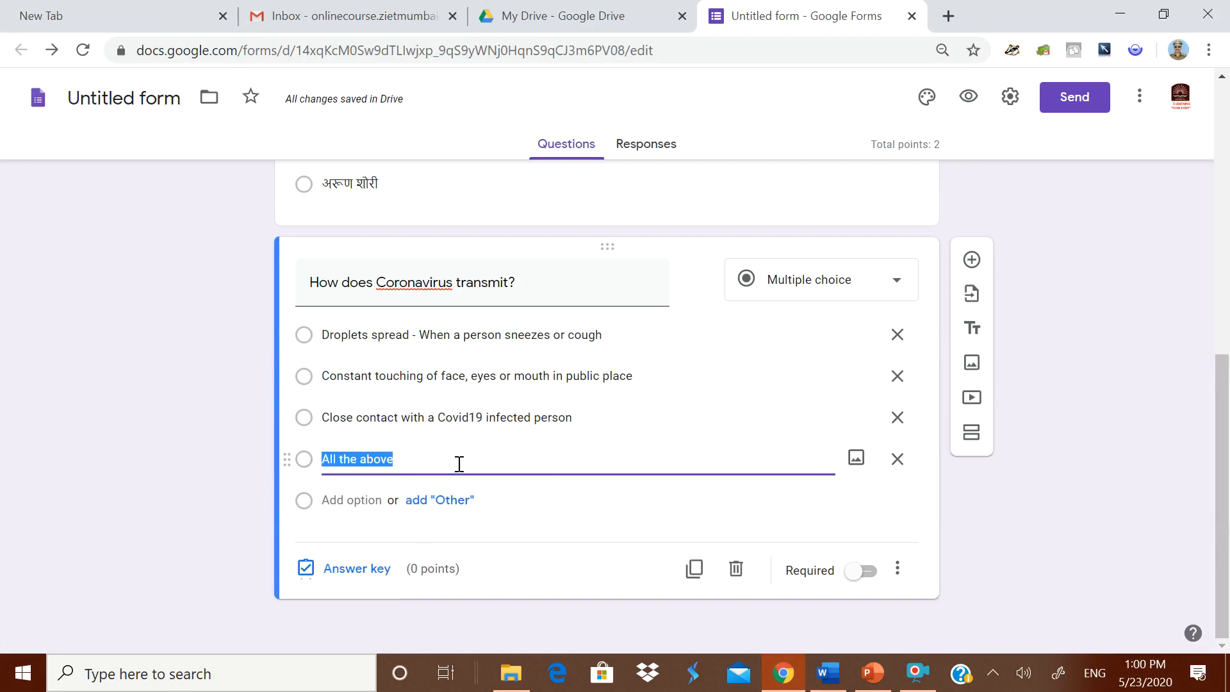
Step: Mark All the above as the third question's correct answer and give it 1 point
click(346, 577)
click(312, 485)
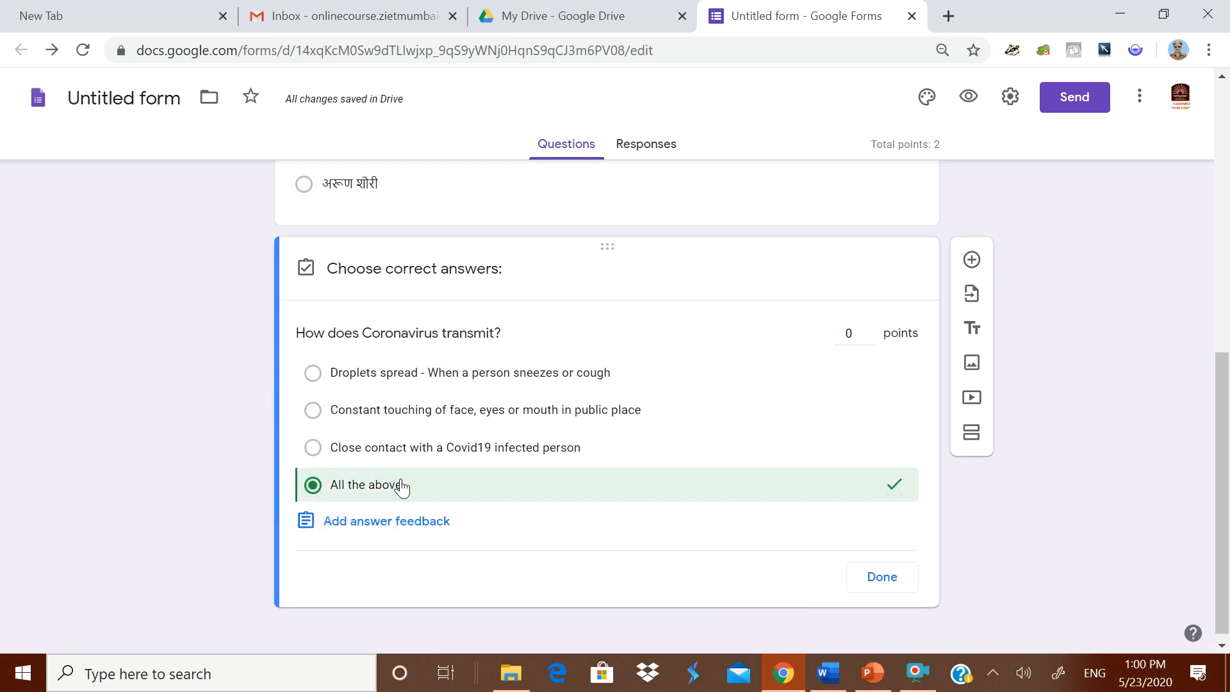
click(869, 330)
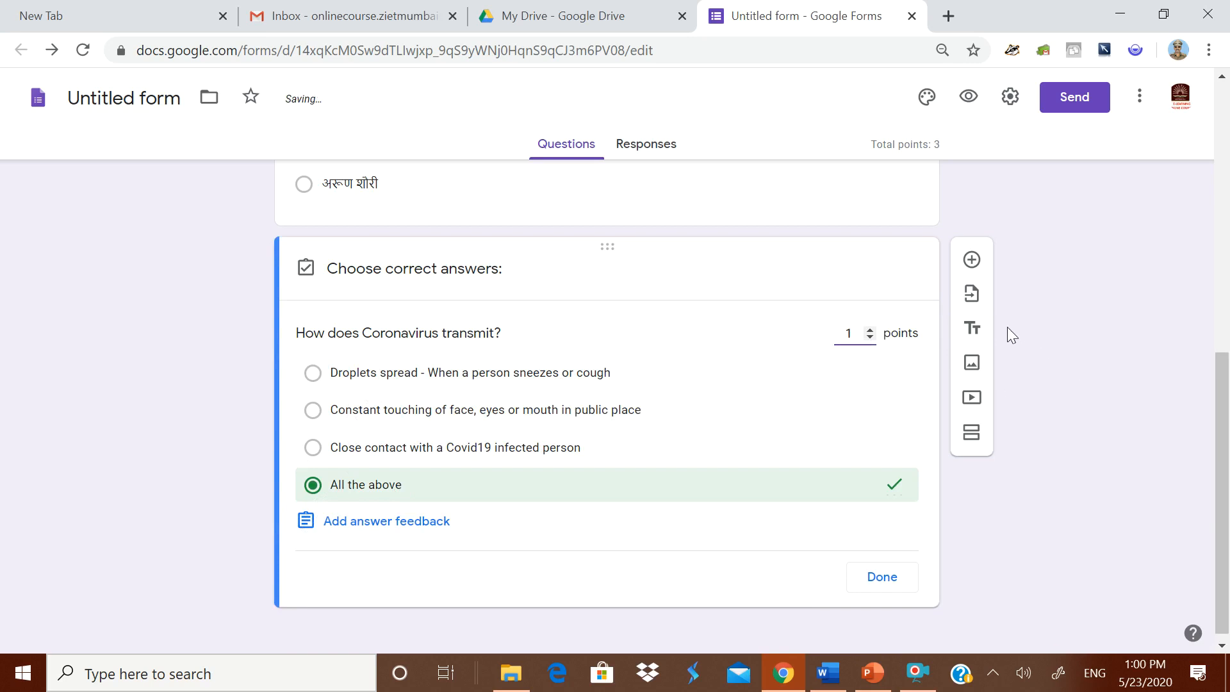
Step: Add a blank fourth question and look through the camera, URL, Photos and Google Drive sources for inserting an image
click(972, 259)
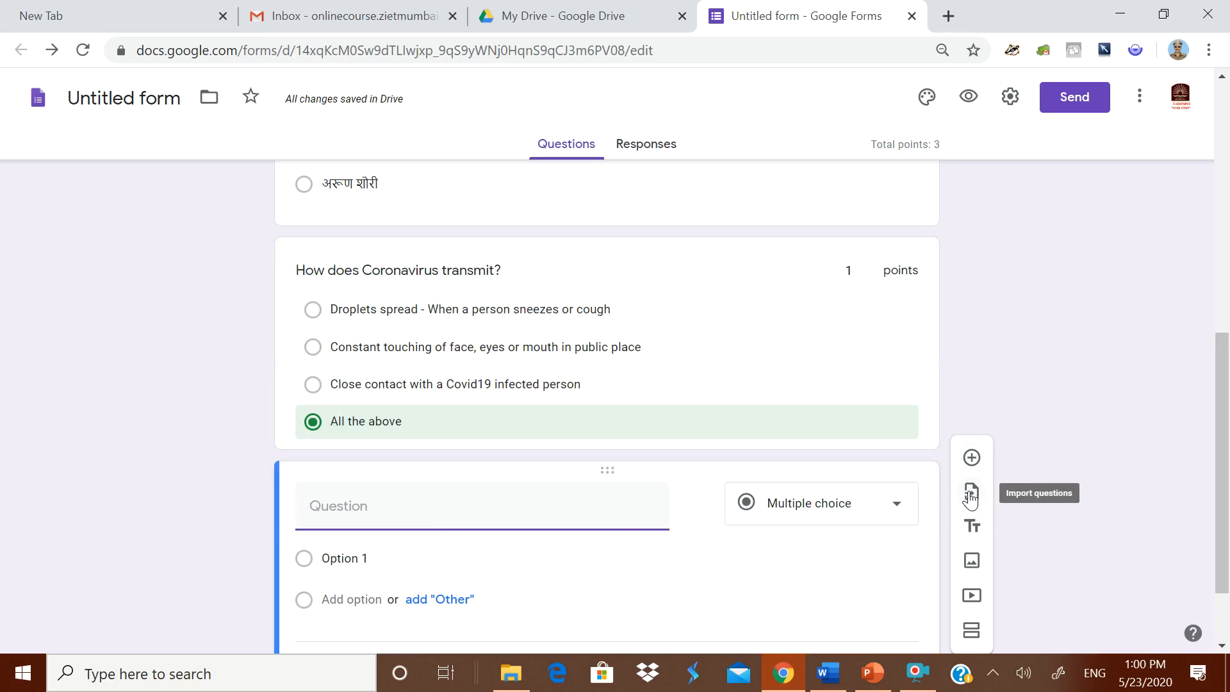
click(977, 564)
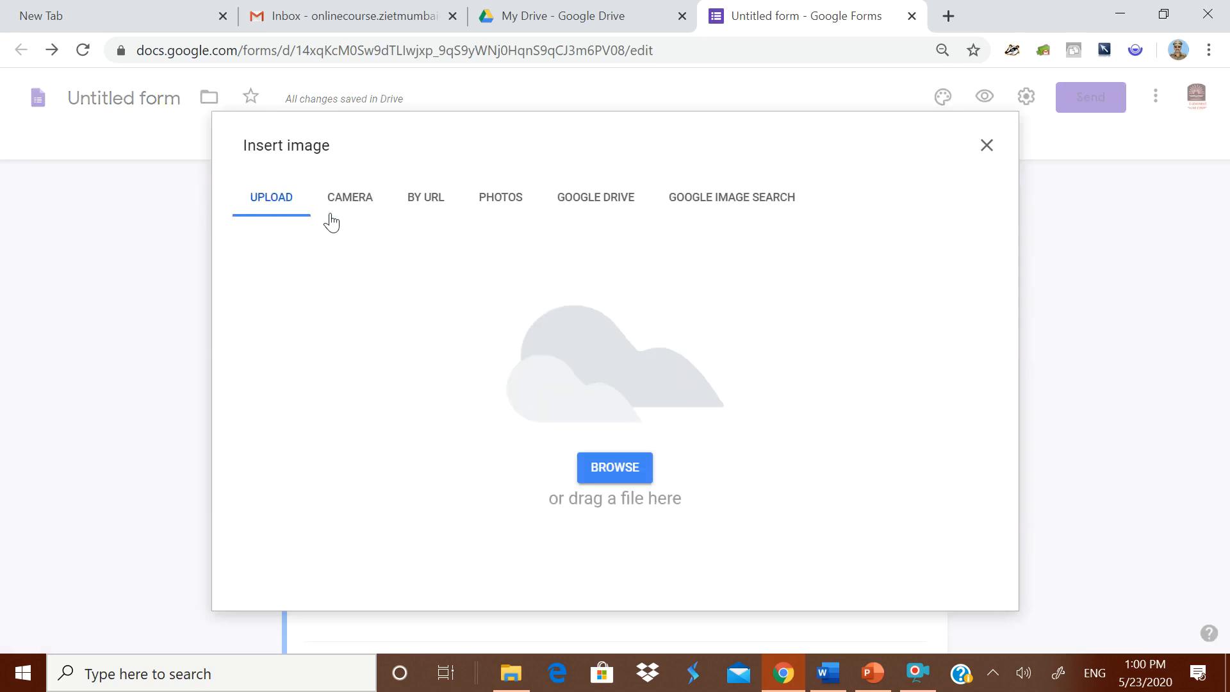
click(349, 214)
click(428, 204)
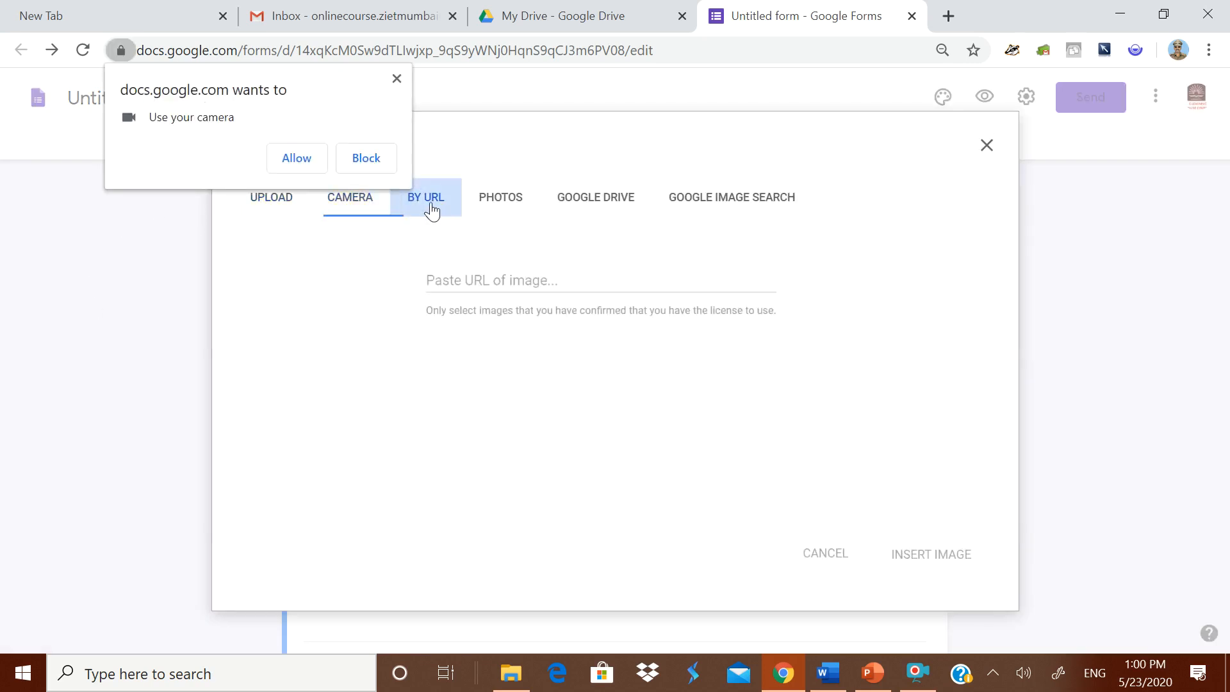
click(500, 202)
click(592, 204)
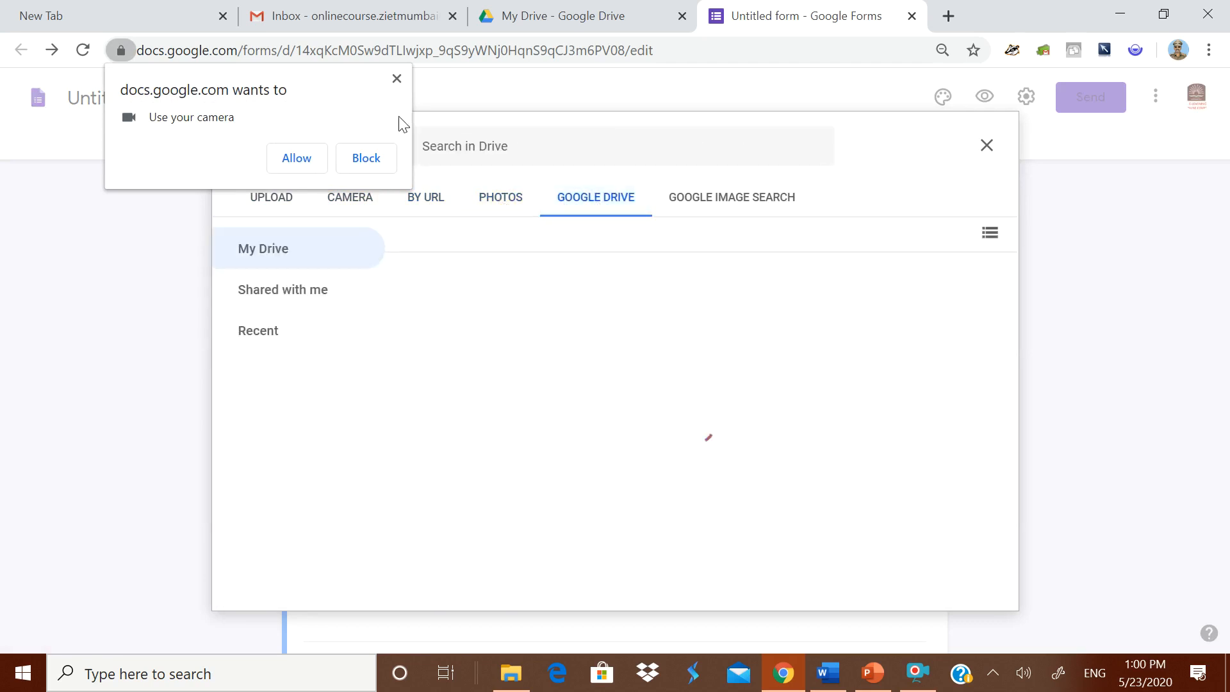
click(402, 84)
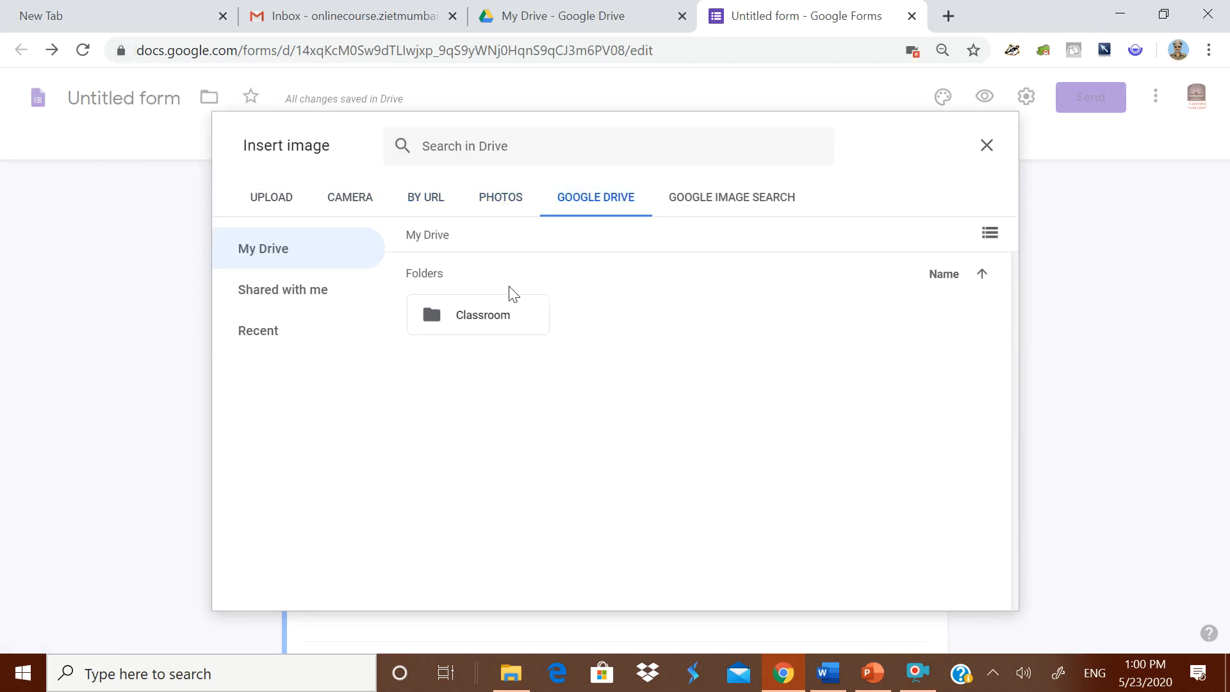
click(986, 146)
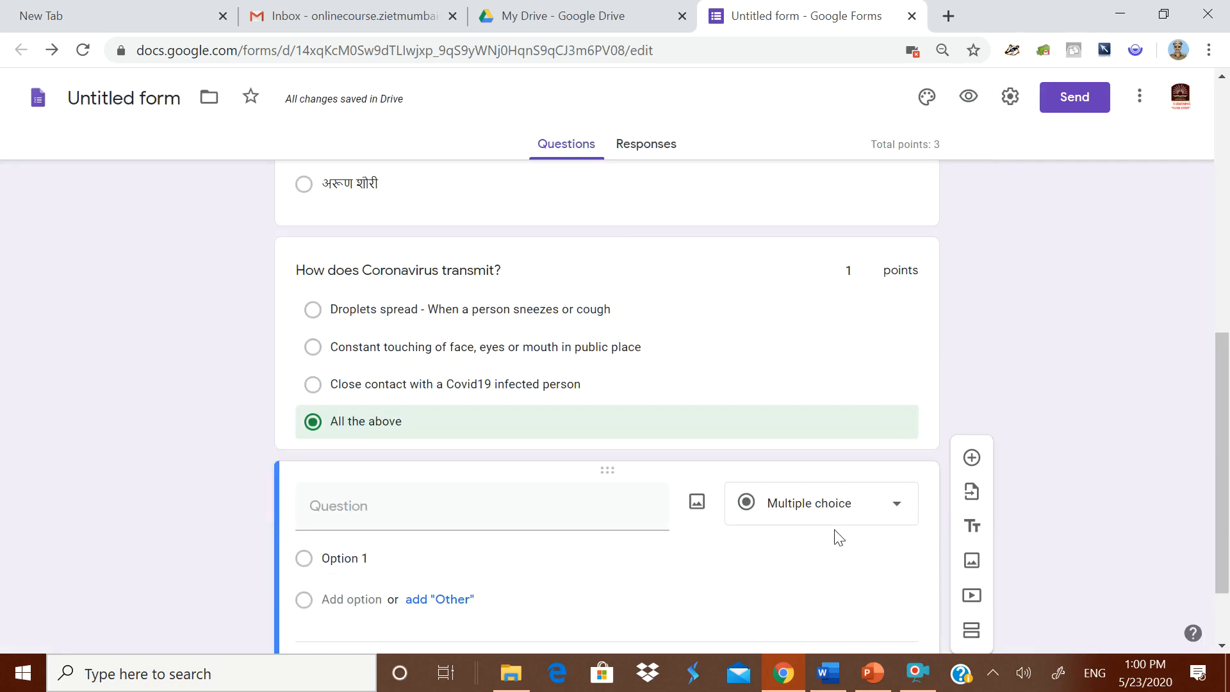
Step: Examine the YouTube search and URL options for adding a video to the form, without inserting one
click(394, 499)
scroll(594, 469, down, 2)
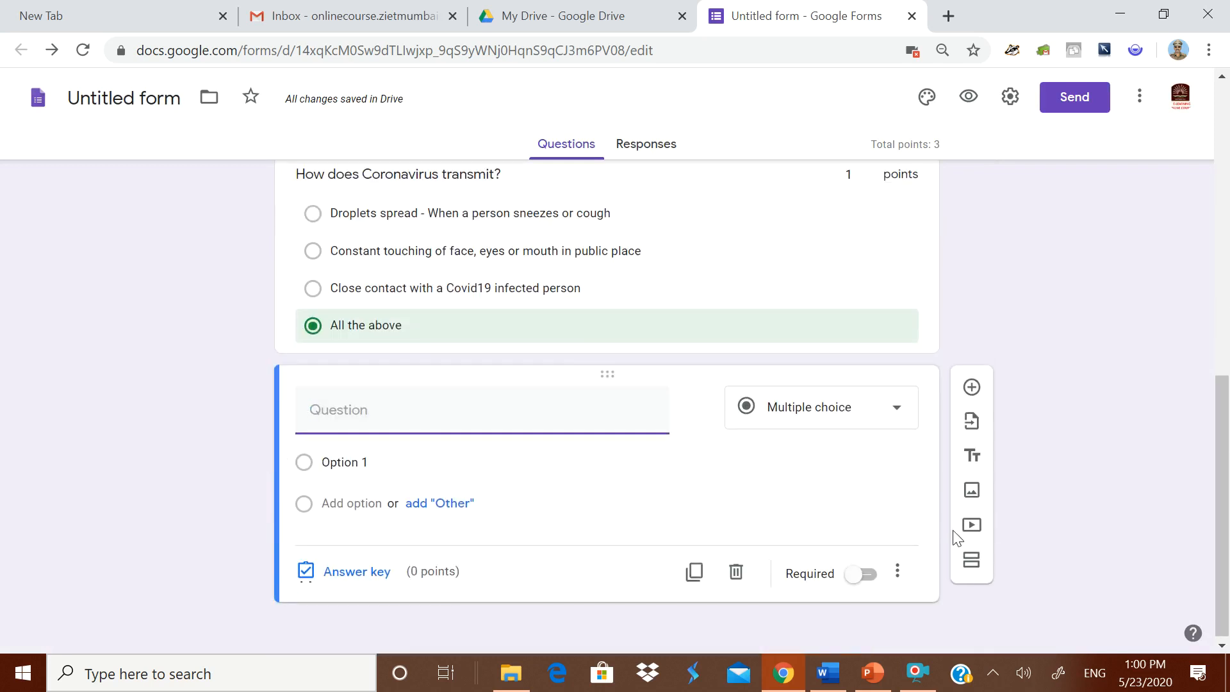
click(971, 526)
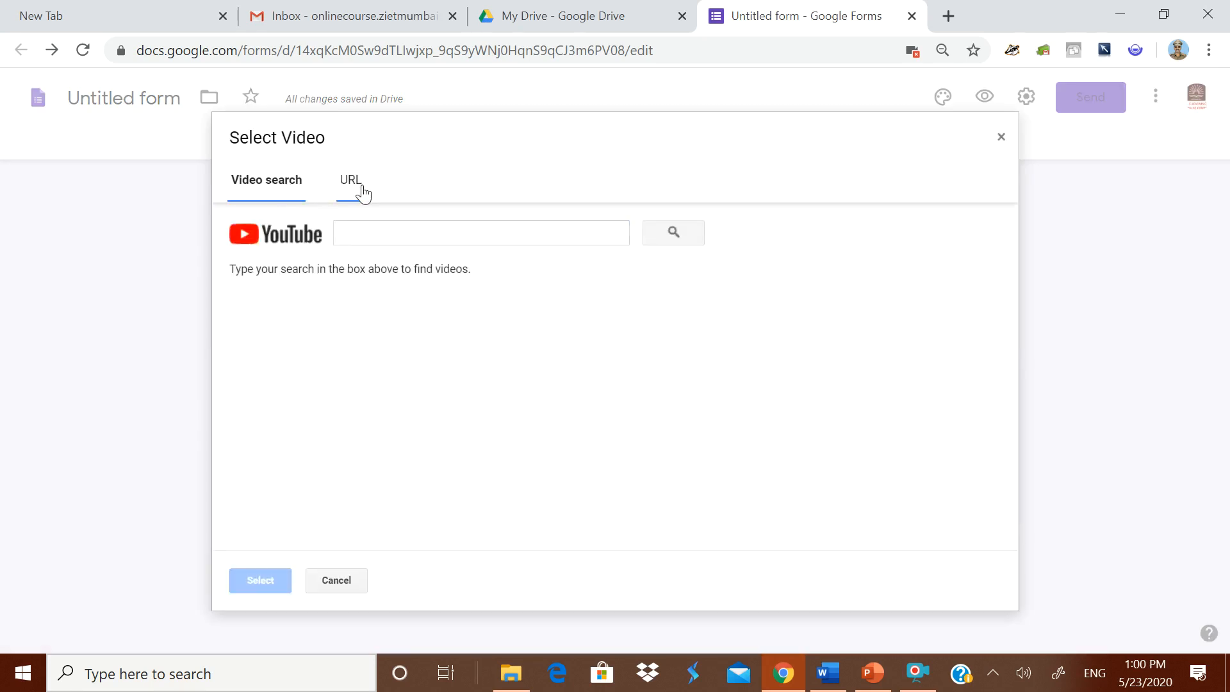
click(361, 182)
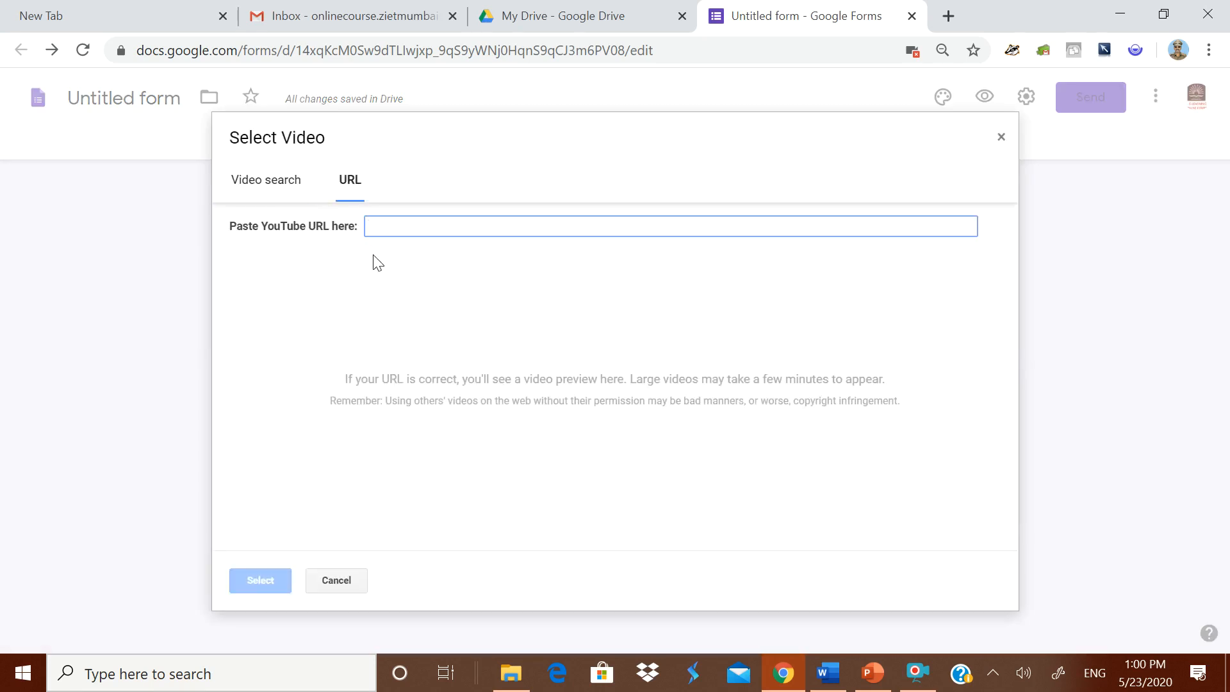
click(282, 184)
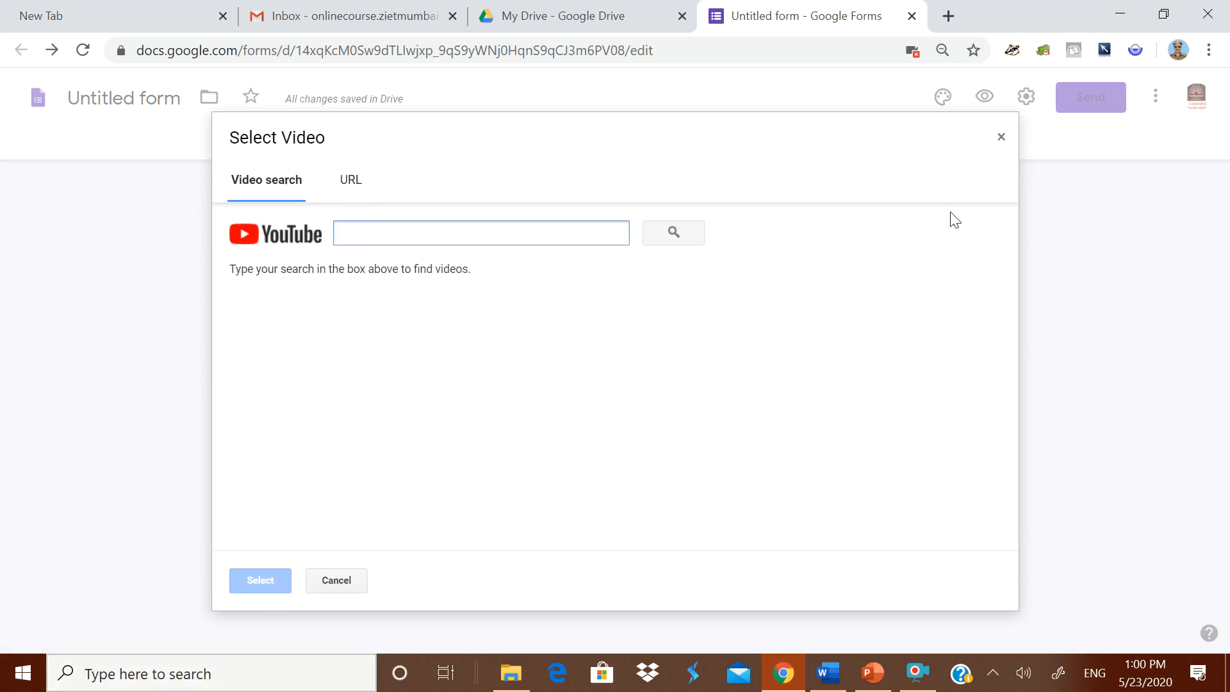
click(1000, 128)
click(1001, 140)
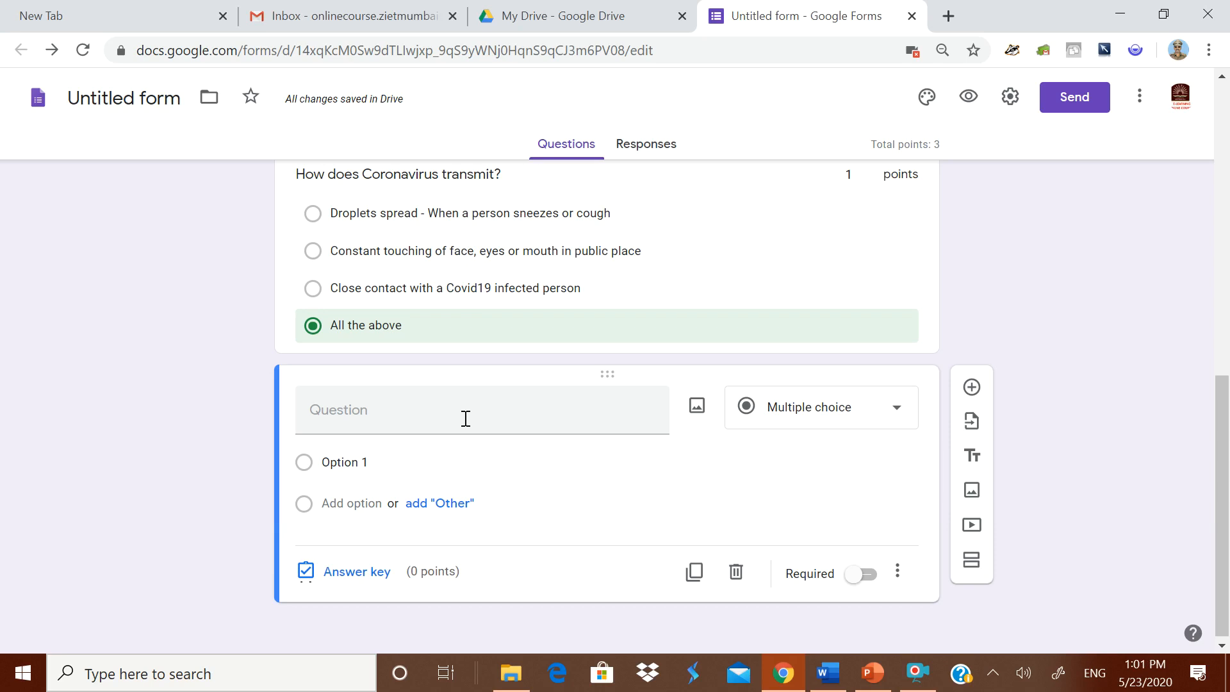
Step: Try changing the blank fourth question's type from Multiple choice to File upload
scroll(1027, 315, up, 2)
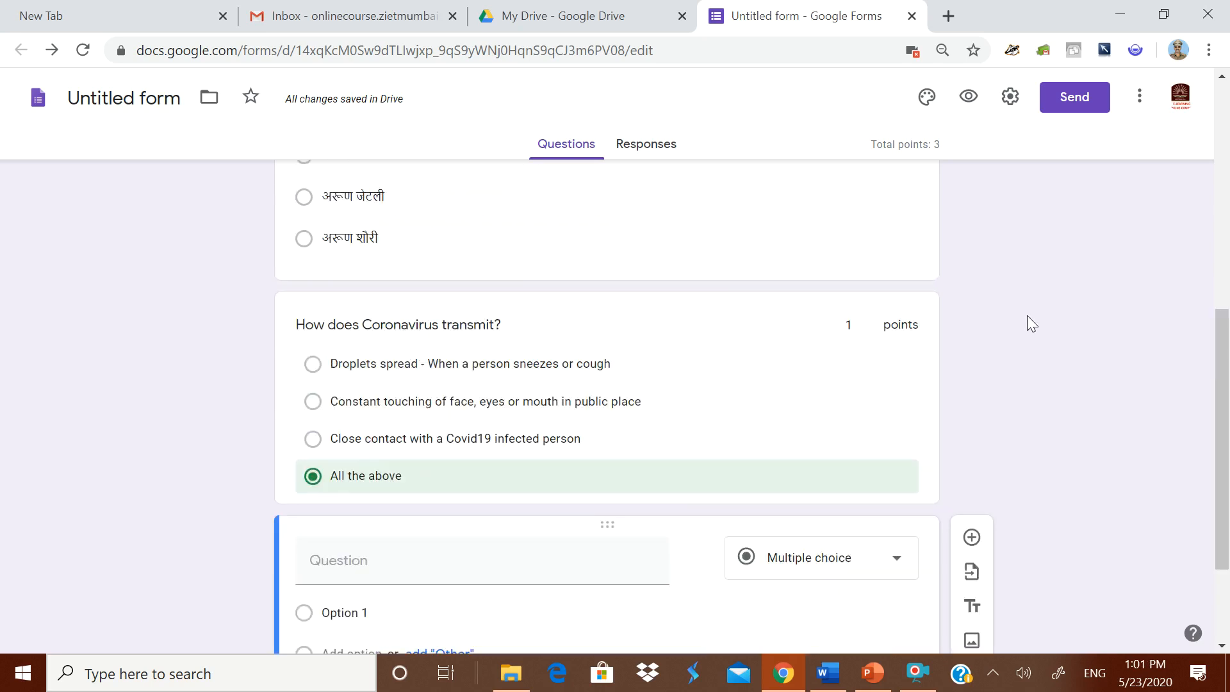
scroll(1028, 315, up, 7)
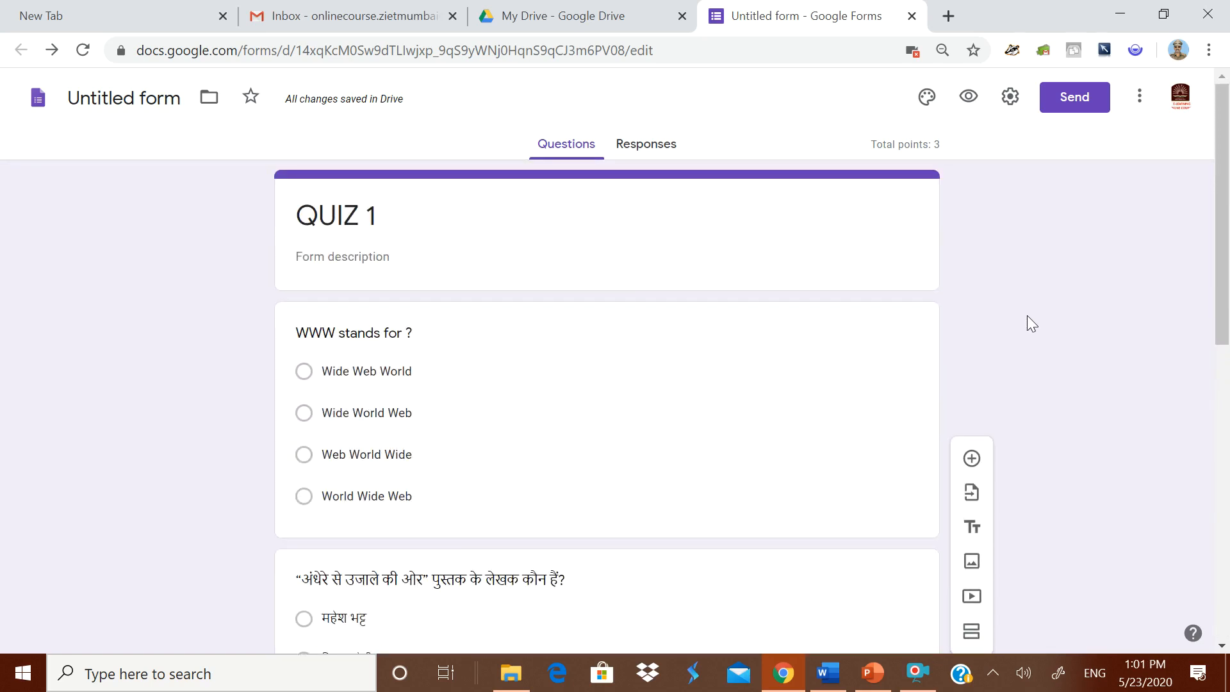
click(972, 458)
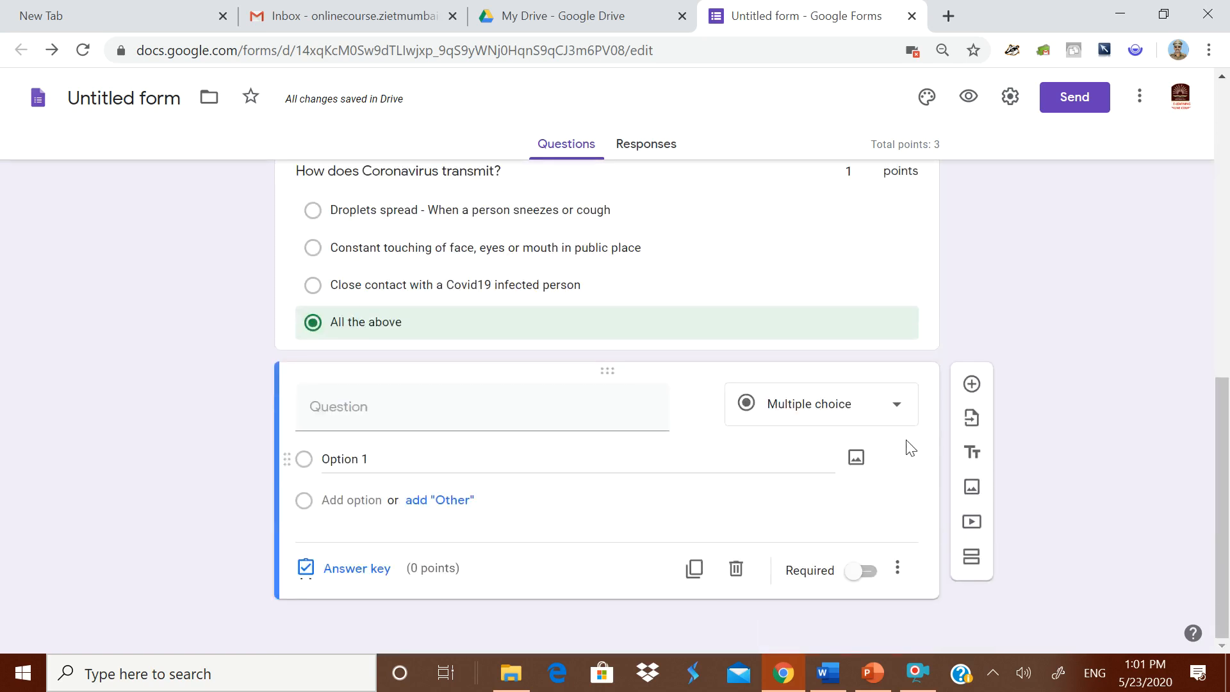
click(896, 410)
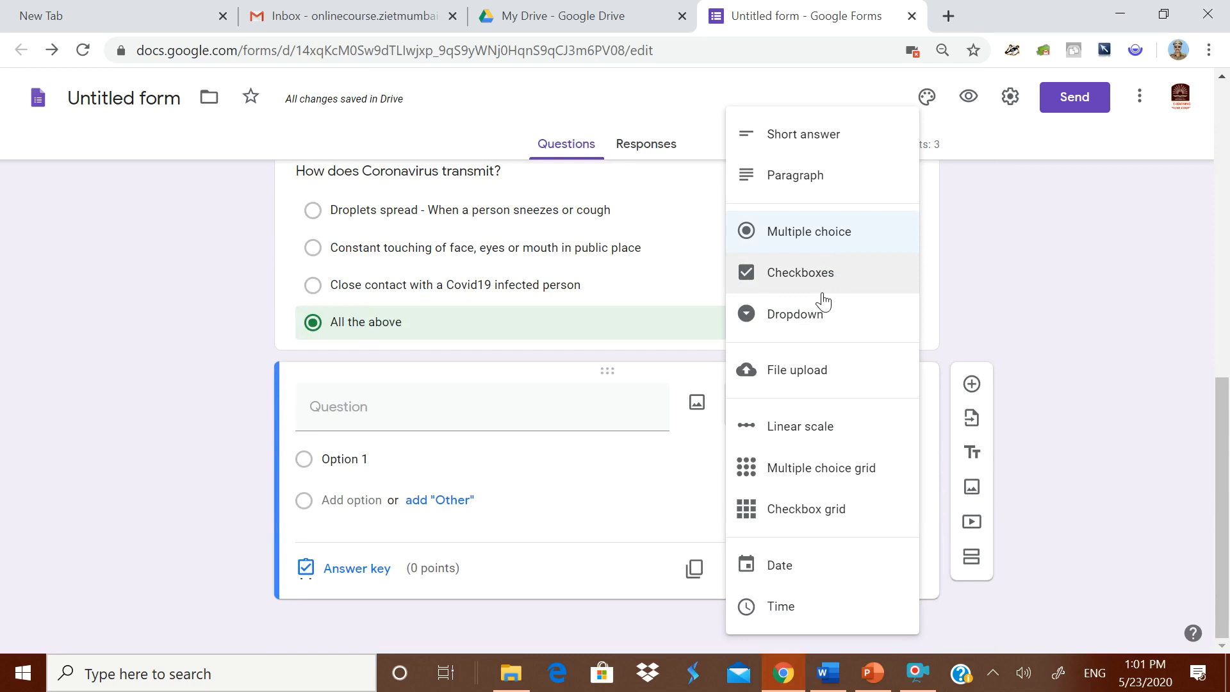
click(837, 391)
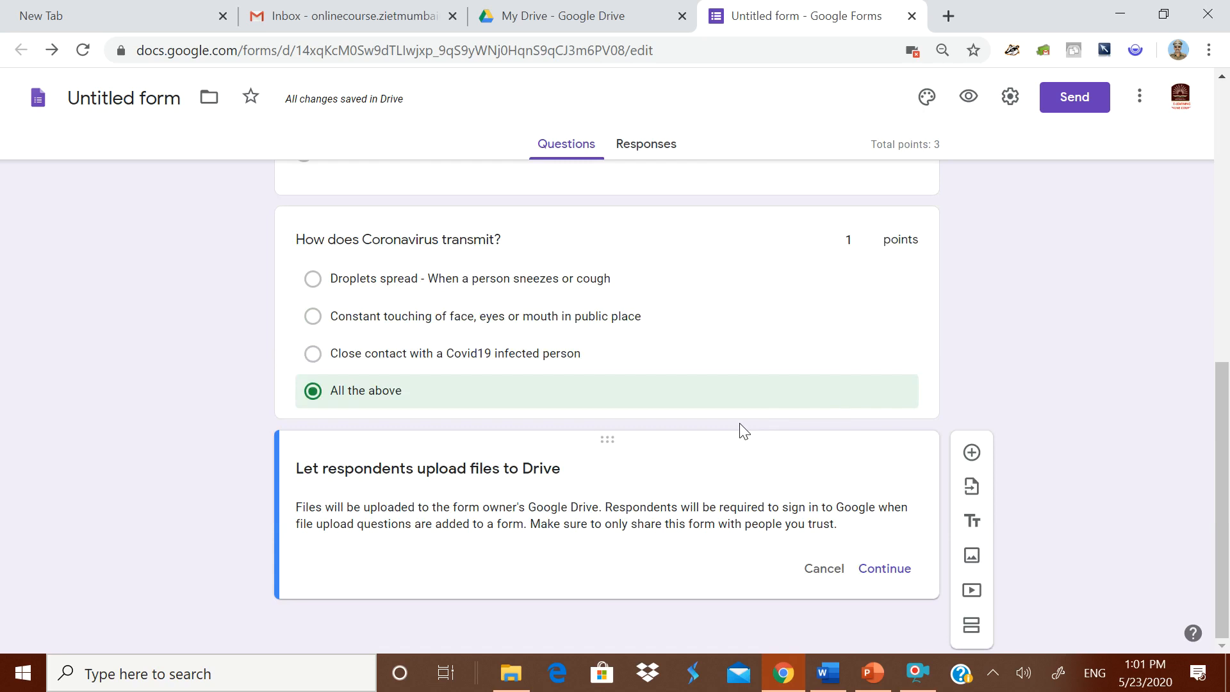
click(817, 576)
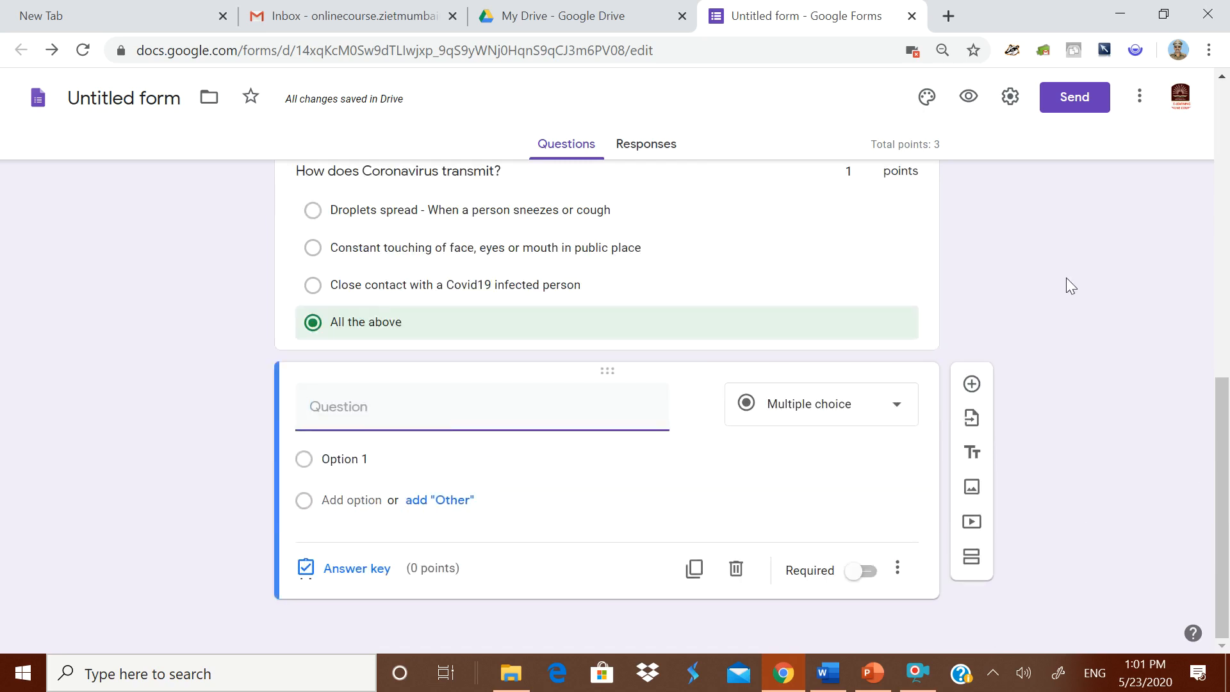
Step: Generate a shortened sharing link for the quiz and copy it
click(1086, 102)
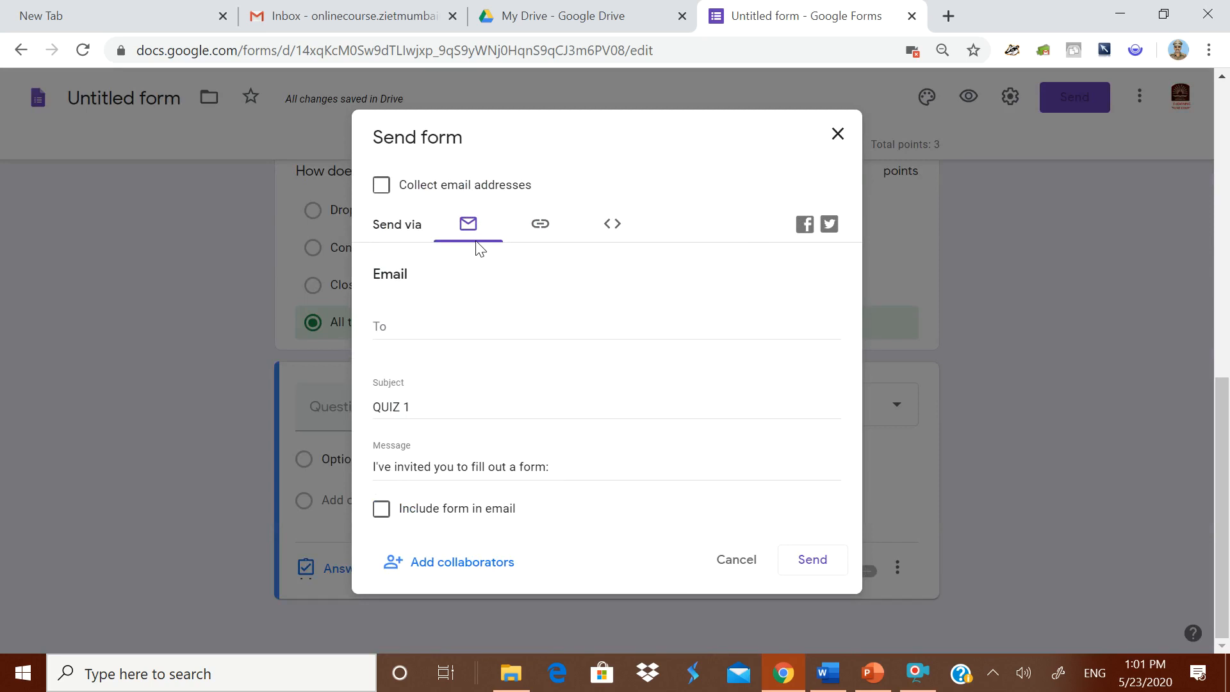
click(539, 225)
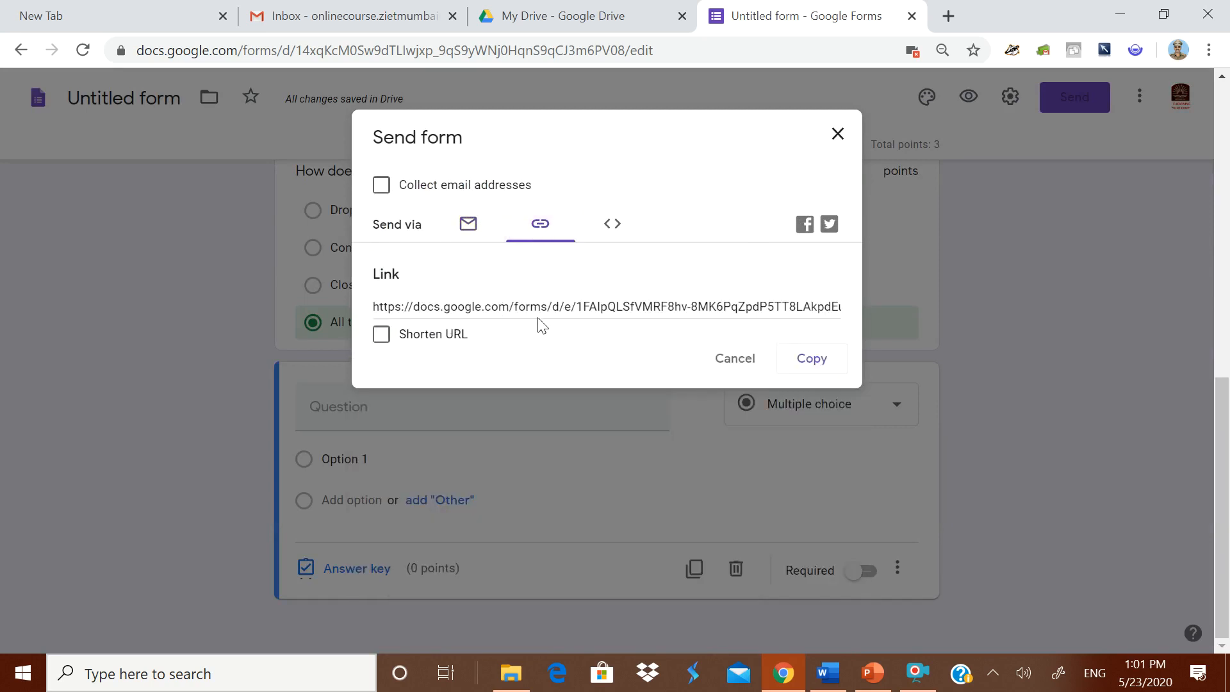
click(381, 334)
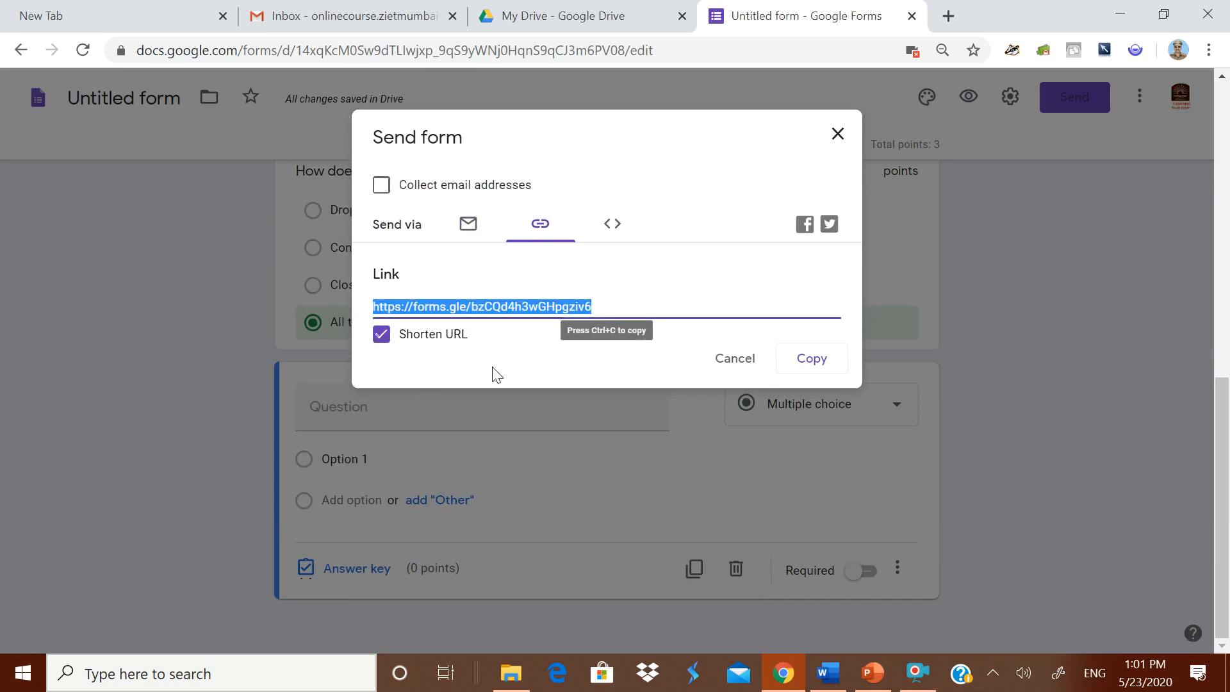
click(810, 363)
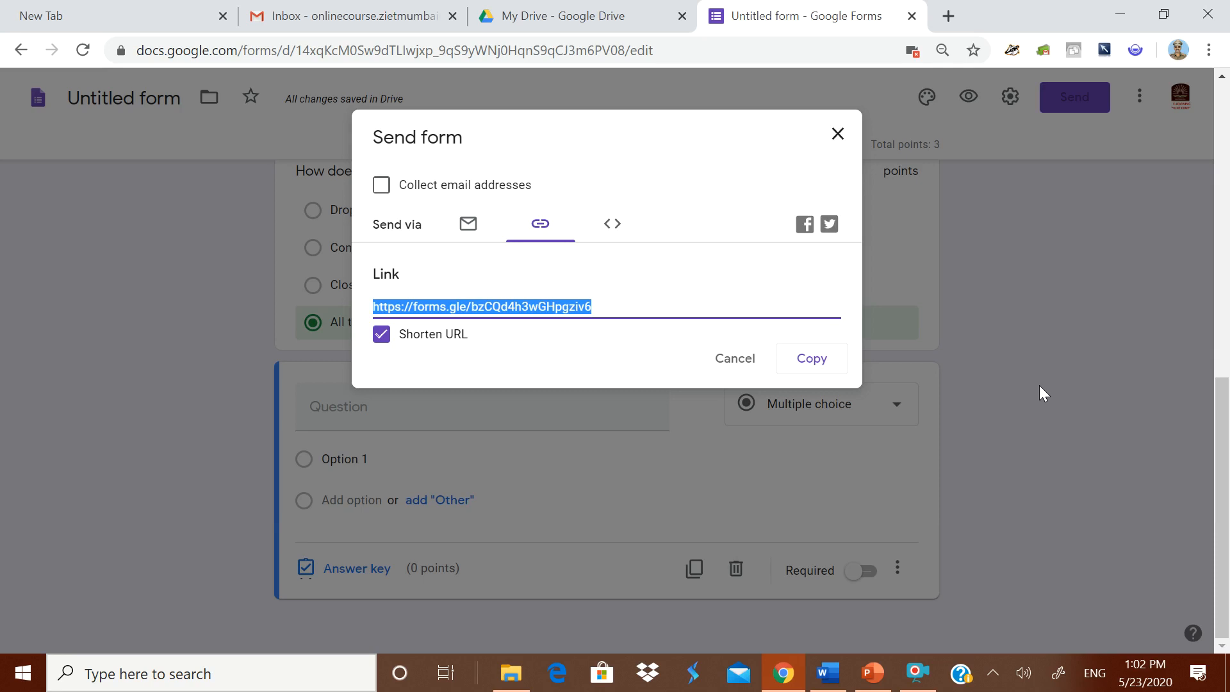
click(808, 357)
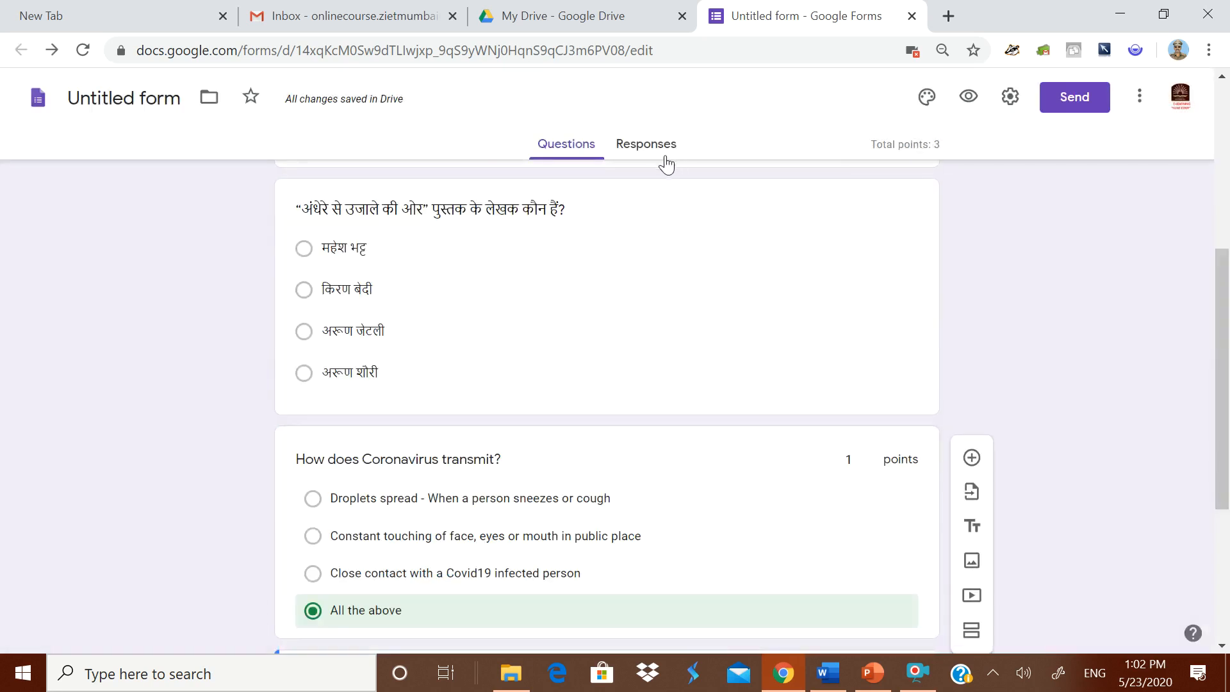
Step: Check the quiz's responses, return to its questions, and switch to the Quiz using Google Form.pptx presentation in PowerPoint
click(660, 155)
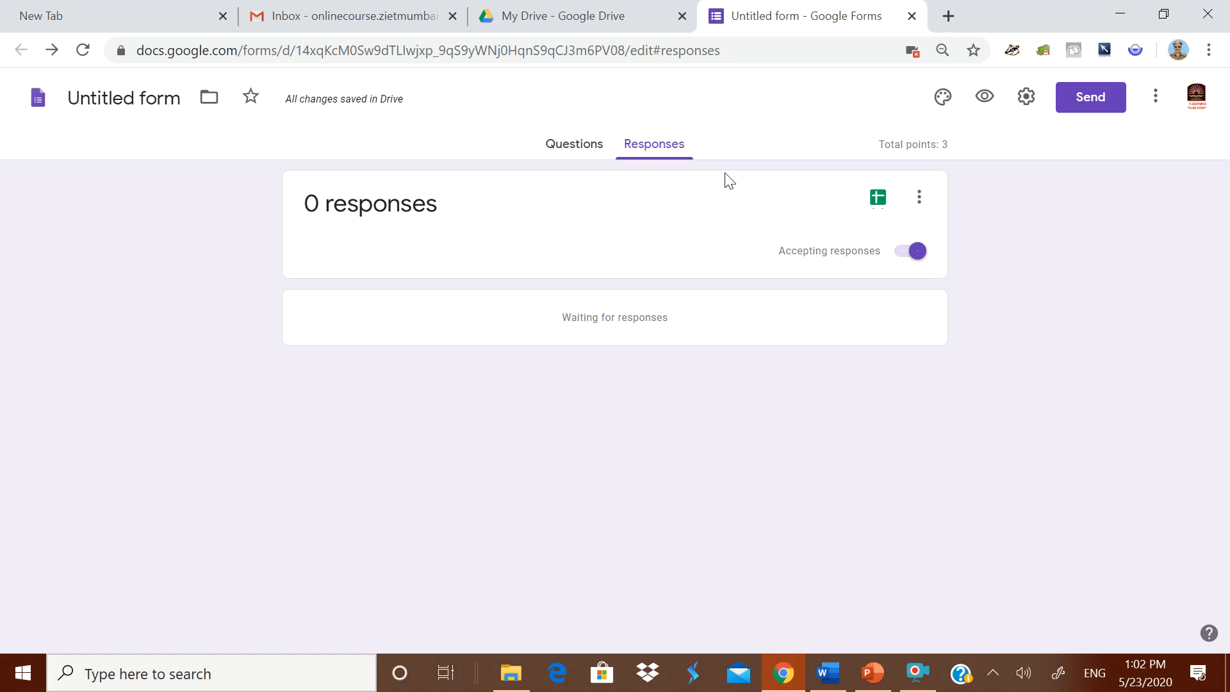
click(559, 148)
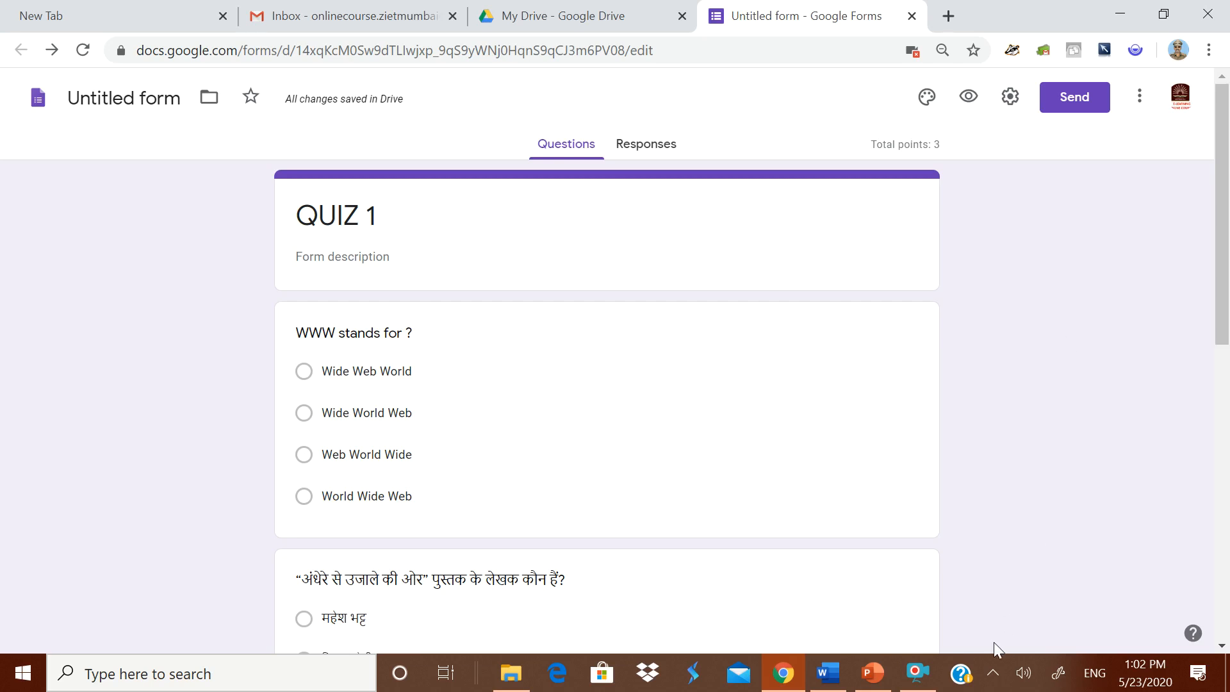
click(872, 672)
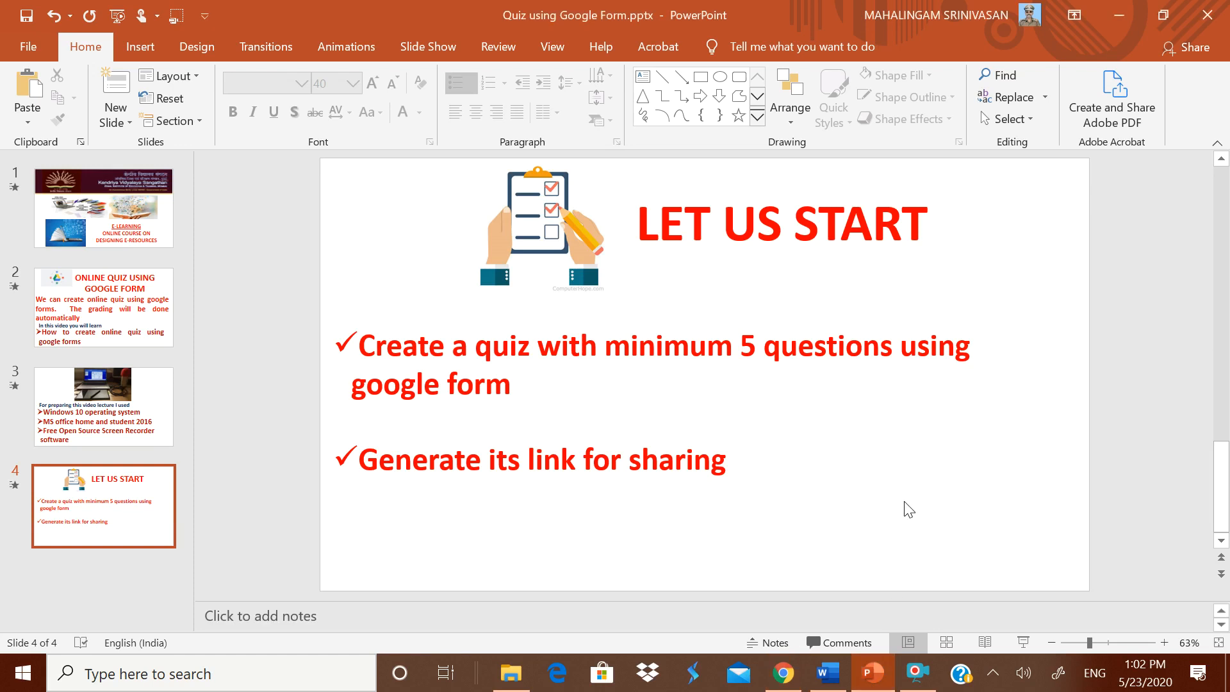